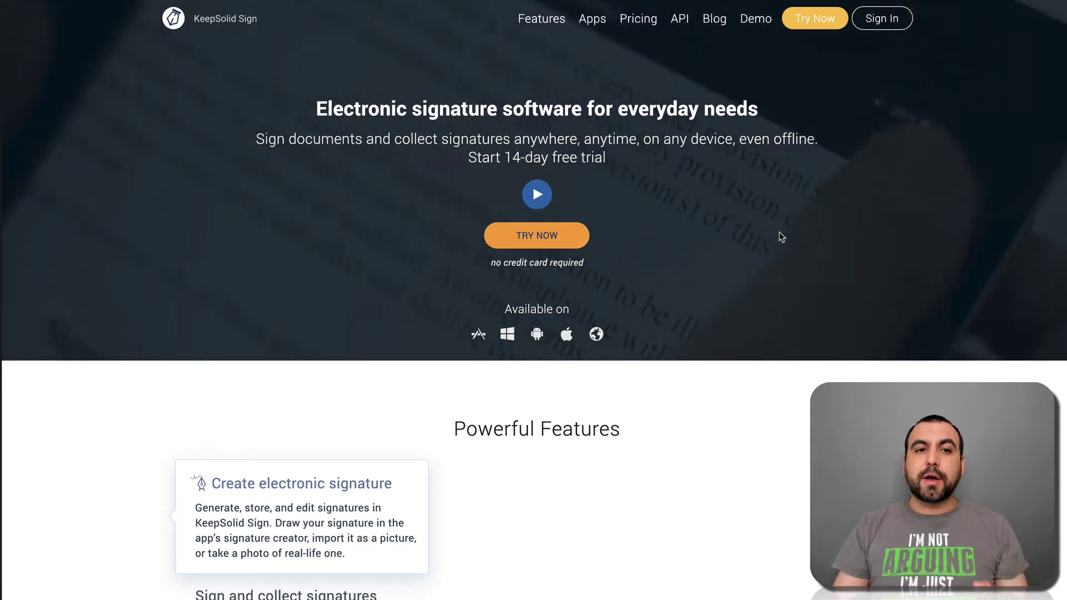
Step: Scroll down the KeepSolid Sign homepage to review the product's features
{"action": "scroll", "coordinate": [780, 233], "scroll_direction": "down", "scroll_amount": 15}
{"action": "scroll", "coordinate": [780, 237], "scroll_direction": "down", "scroll_amount": 5}
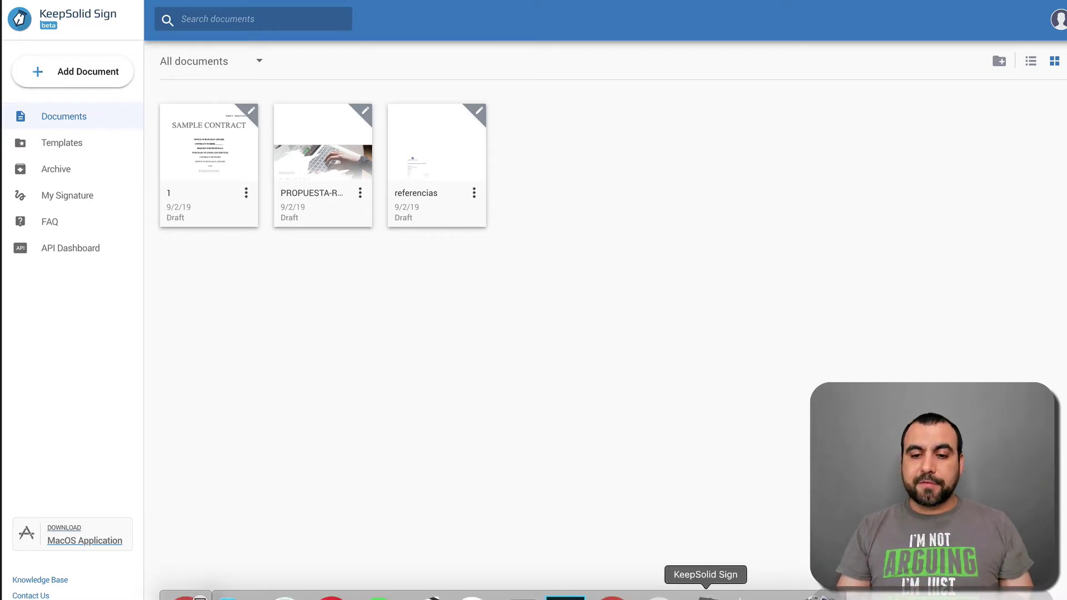
Step: Launch the KeepSolid Sign desktop app from the Dock
{"action": "left_click", "coordinate": [707, 594]}
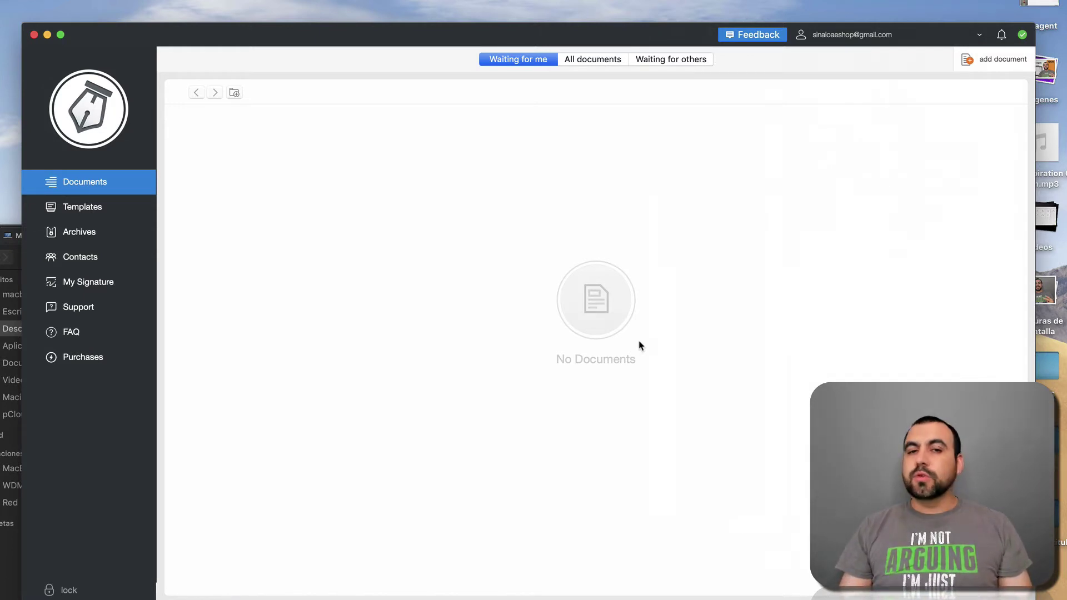
Step: Import the SAMPLE CONTRACT PDF from the Downloads folder through Finder as a new draft
{"action": "left_click", "coordinate": [978, 63]}
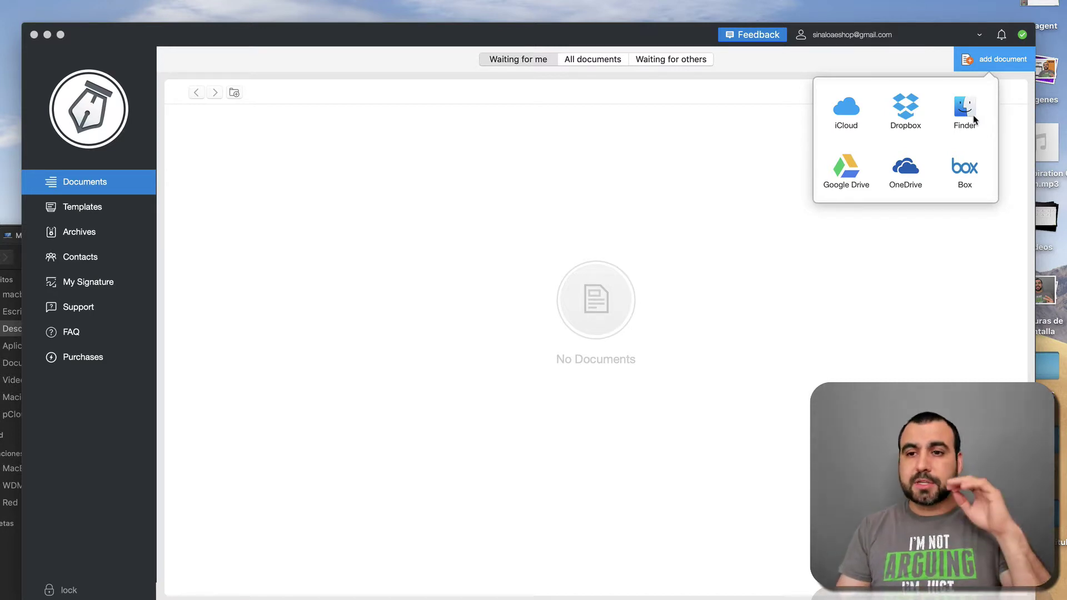
{"action": "left_click", "coordinate": [965, 108]}
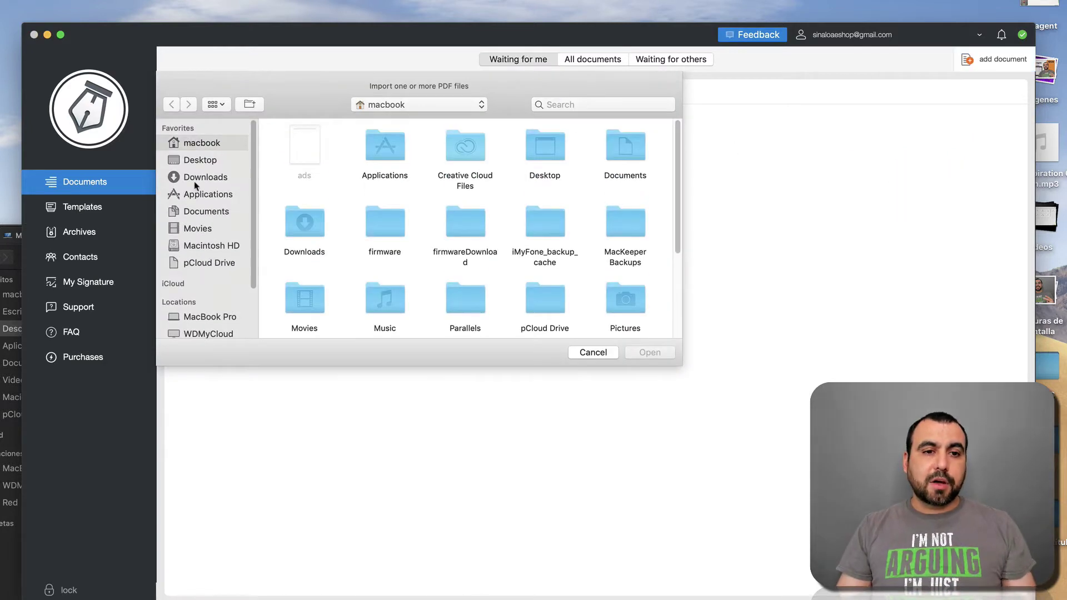
{"action": "left_click", "coordinate": [195, 178]}
{"action": "double_click", "coordinate": [466, 149]}
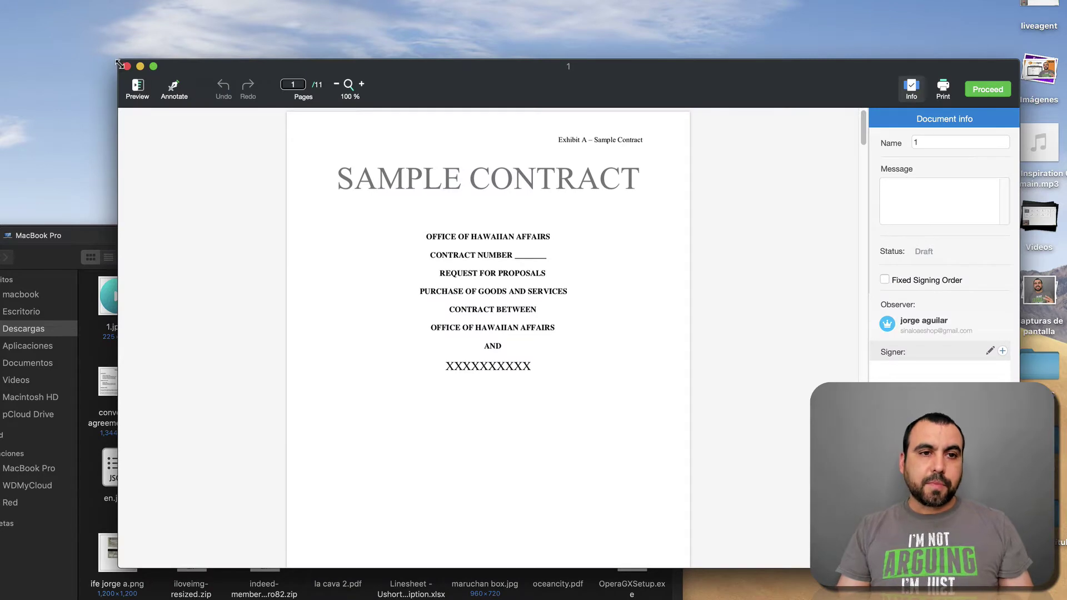
Step: Enlarge the document window and zoom the contract to 168%
{"action": "left_click_drag", "start_coordinate": [118, 59], "coordinate": [47, 0]}
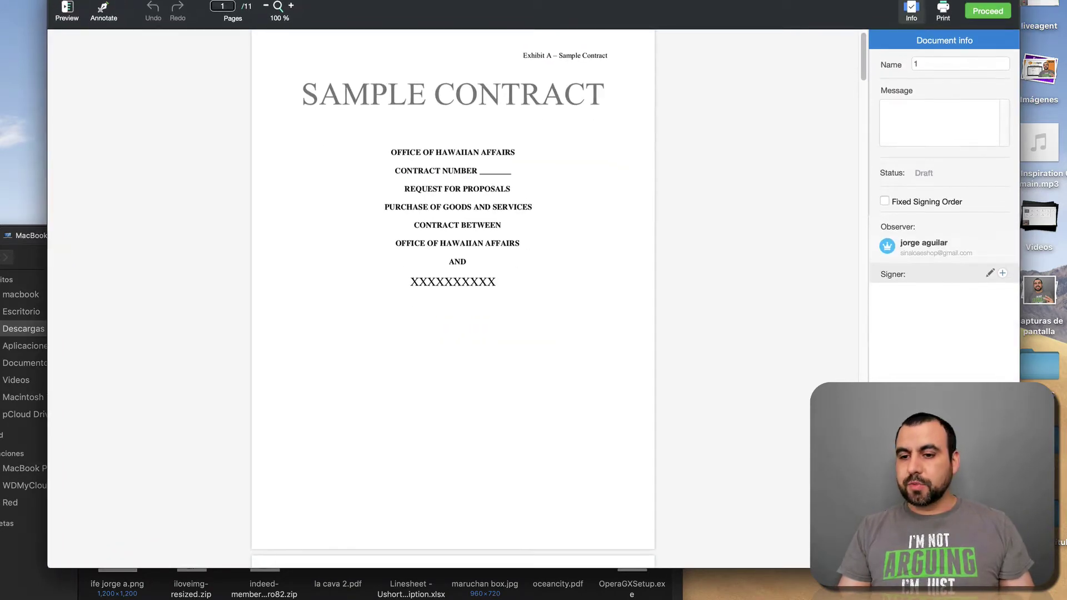
{"action": "left_click", "coordinate": [299, 12]}
{"action": "left_click", "coordinate": [294, 11]}
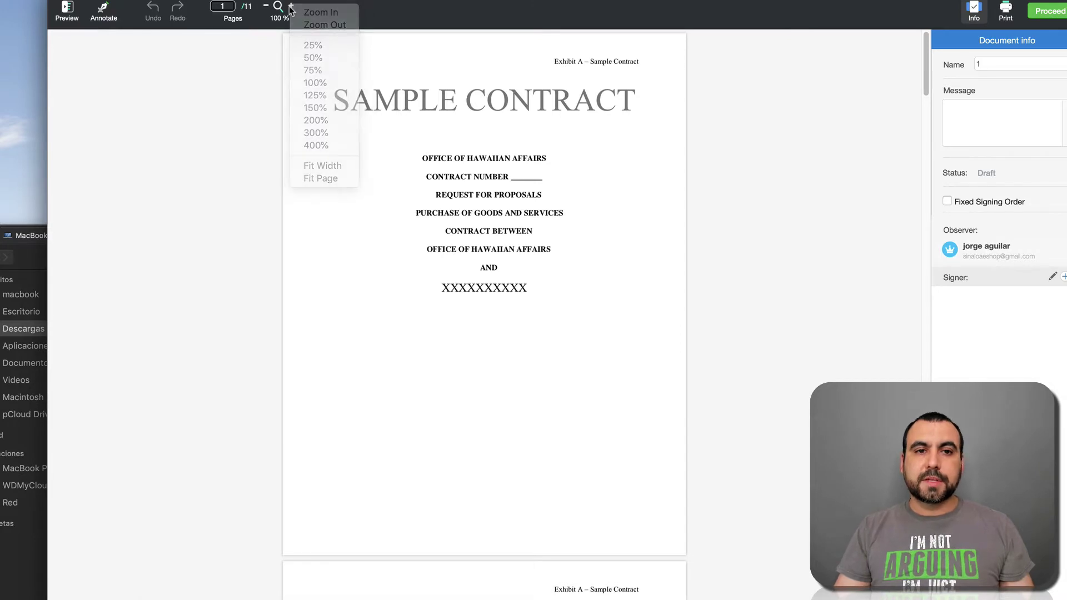
{"action": "left_click", "coordinate": [291, 6]}
{"action": "left_click", "coordinate": [291, 6]}
{"action": "scroll", "coordinate": [429, 147], "scroll_direction": "up", "scroll_amount": 3}
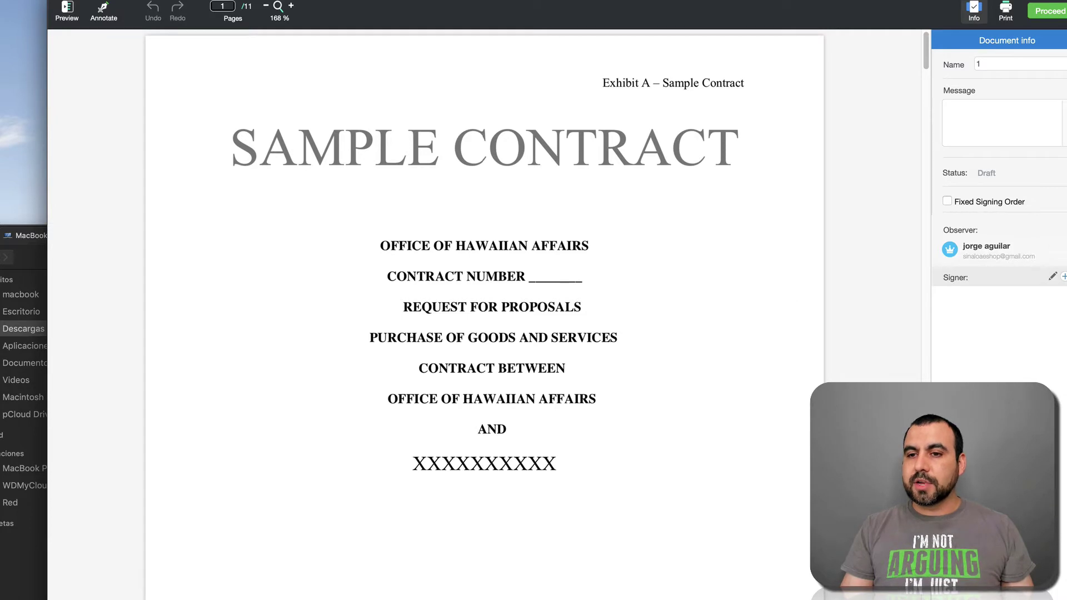
Step: Invite the second contact by e-mail as an unnamed Signer and apply the change
{"action": "left_click", "coordinate": [1065, 277]}
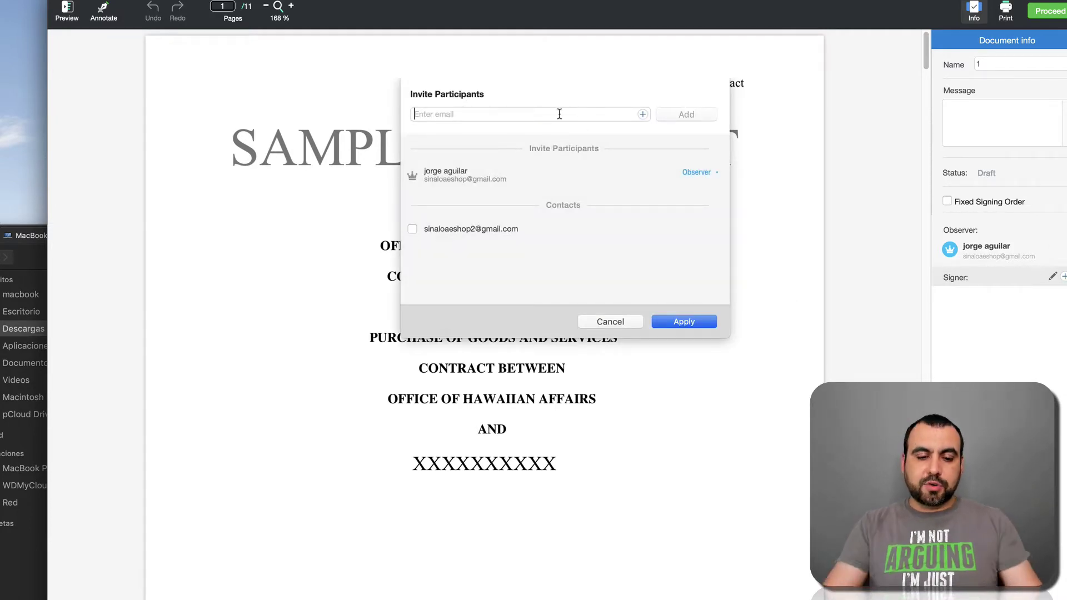
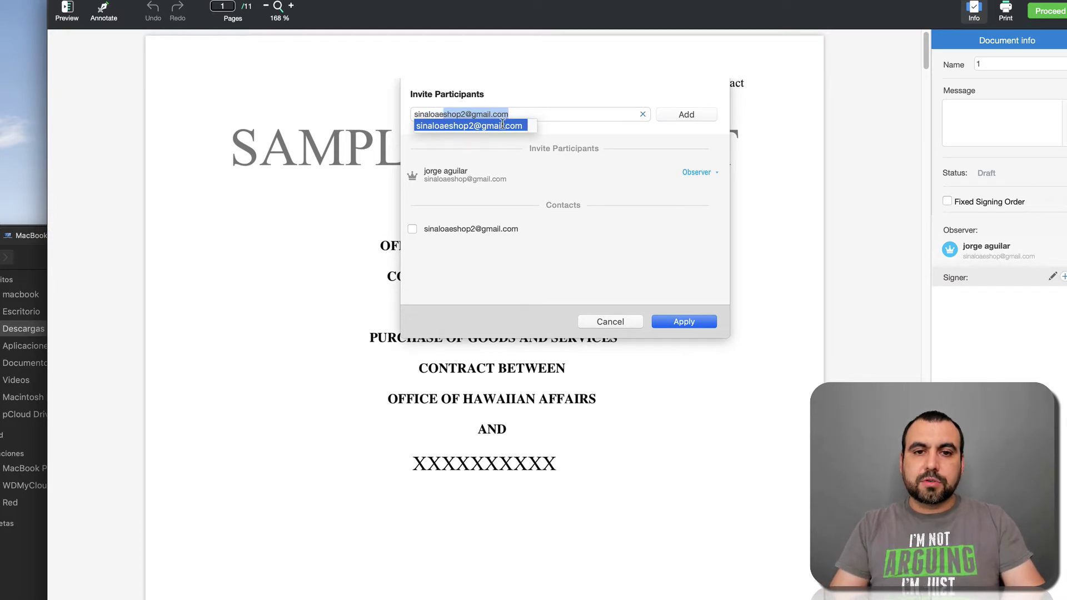
{"action": "left_click", "coordinate": [518, 125]}
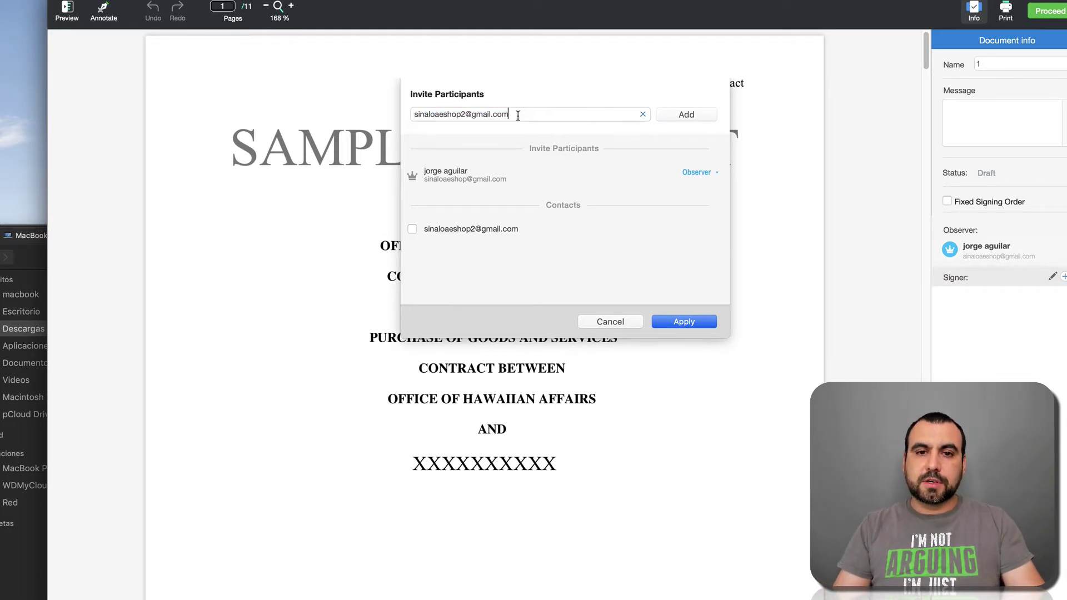
{"action": "left_click", "coordinate": [696, 118]}
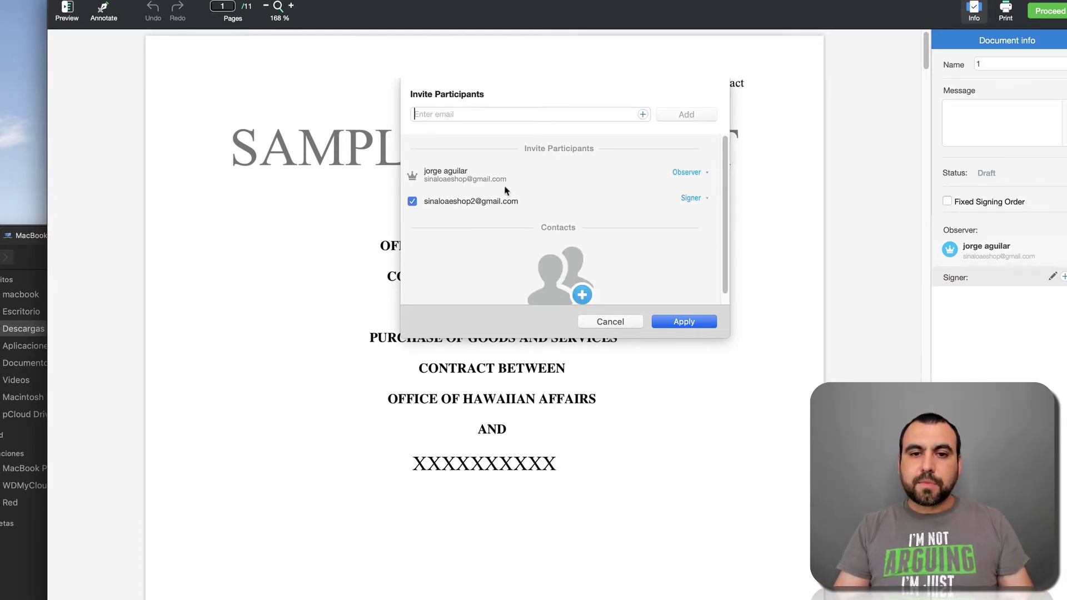
{"action": "left_click", "coordinate": [677, 327]}
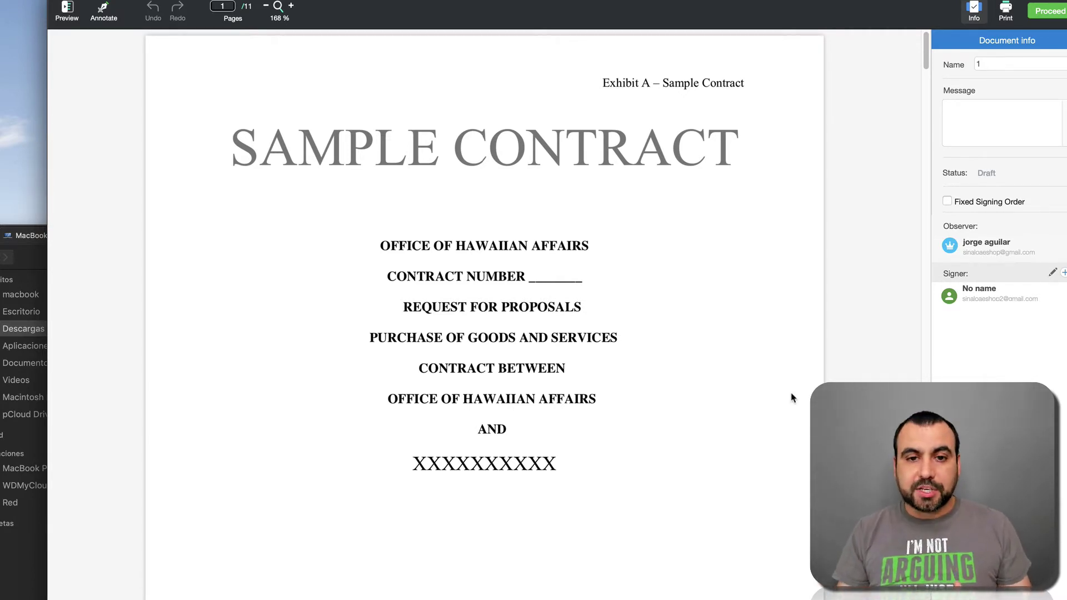
Step: Scroll through the contract to the CONTRACTOR By, Title and Date lines on page 6
{"action": "scroll", "coordinate": [792, 398], "scroll_direction": "down", "scroll_amount": 20}
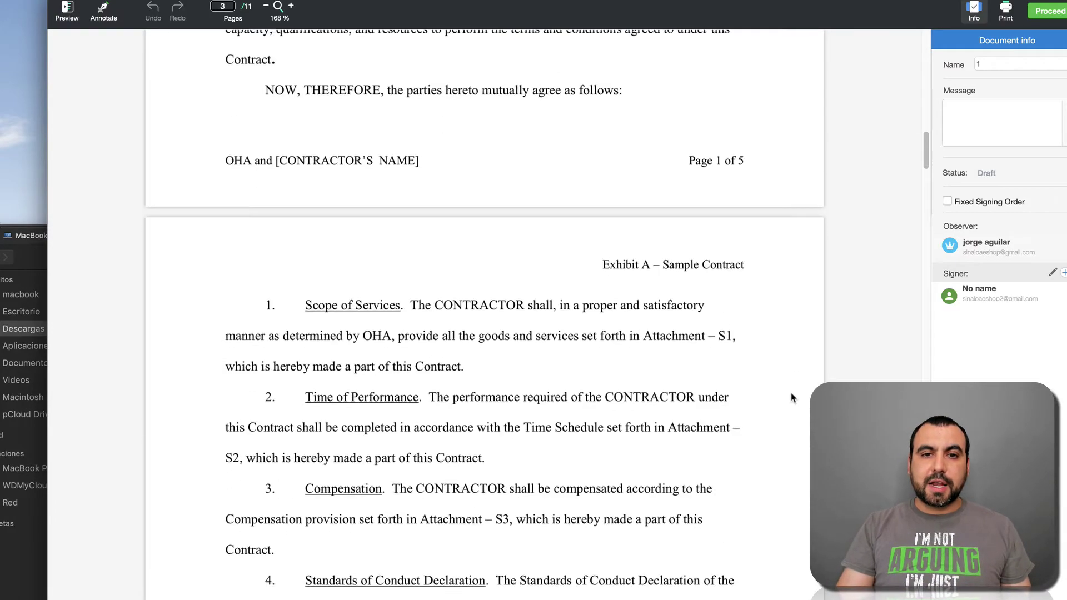
{"action": "scroll", "coordinate": [792, 398], "scroll_direction": "down", "scroll_amount": 20}
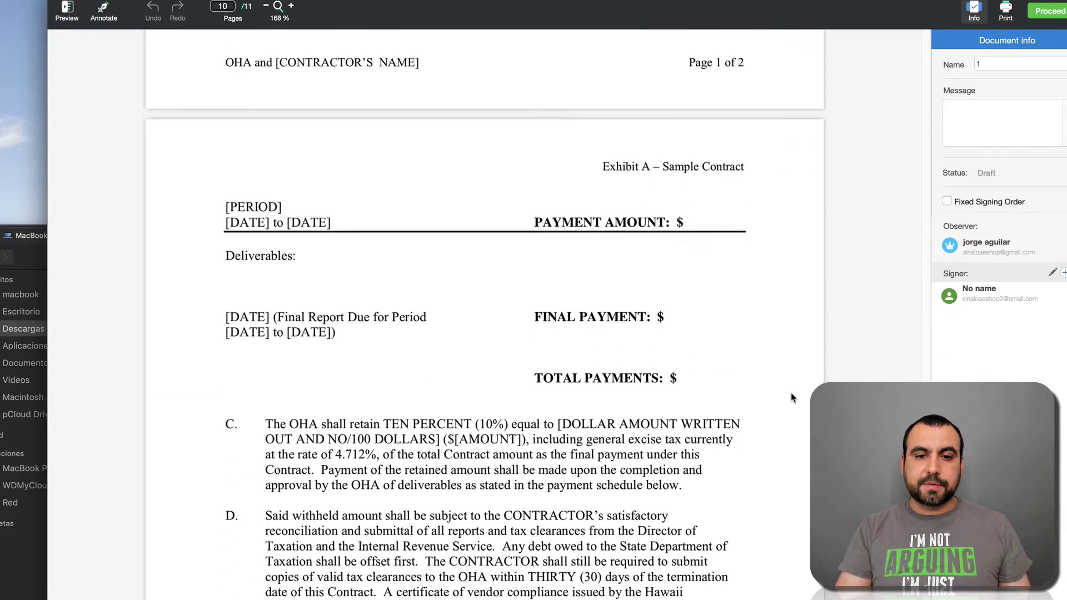
{"action": "scroll", "coordinate": [792, 398], "scroll_direction": "down", "scroll_amount": 15}
{"action": "scroll", "coordinate": [793, 398], "scroll_direction": "up", "scroll_amount": 17}
{"action": "scroll", "coordinate": [793, 398], "scroll_direction": "up", "scroll_amount": 20}
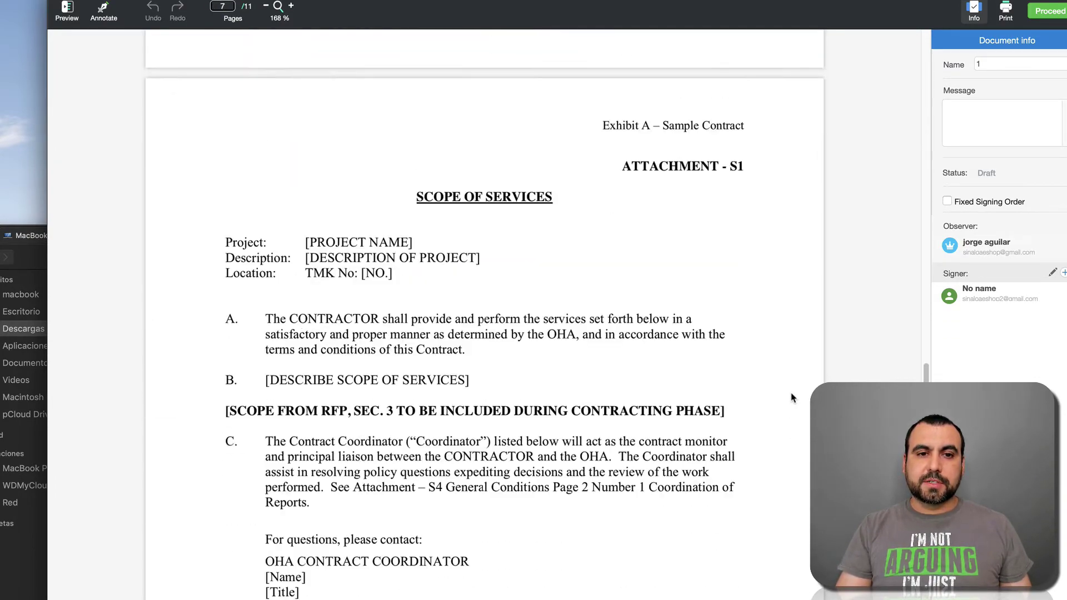
{"action": "scroll", "coordinate": [792, 398], "scroll_direction": "up", "scroll_amount": 8}
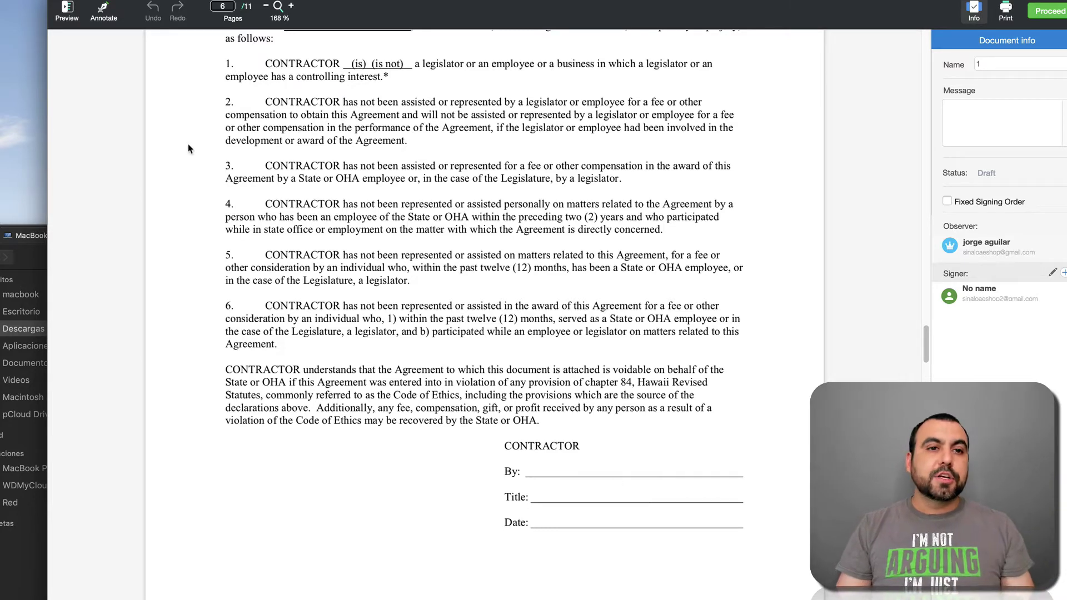
Step: Place a text field on page 6's CONTRACTOR By line, widened to the line's end
{"action": "left_click", "coordinate": [104, 10]}
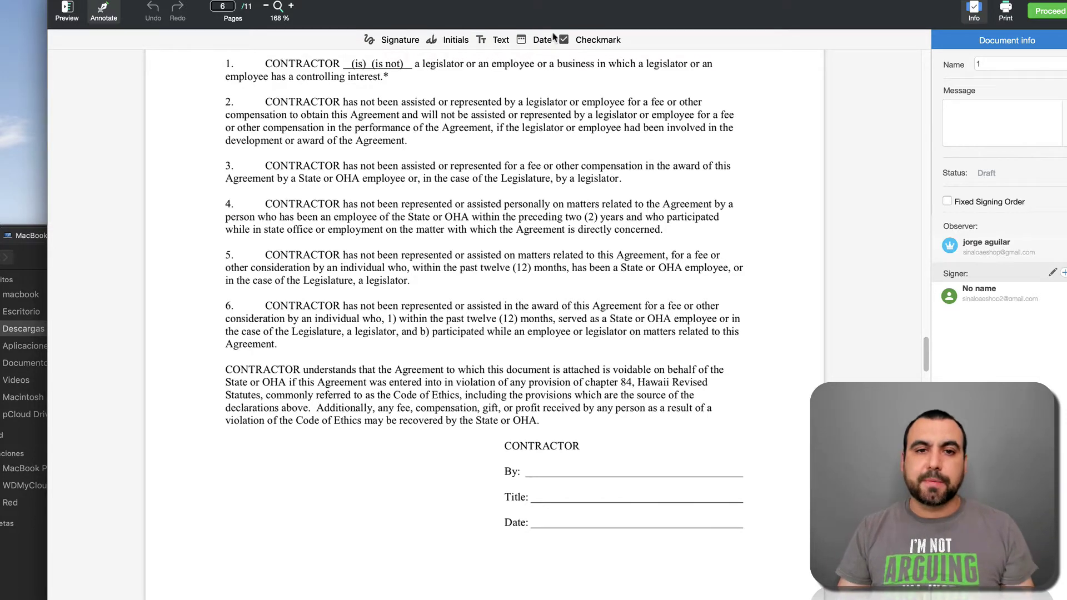
{"action": "left_click", "coordinate": [496, 41]}
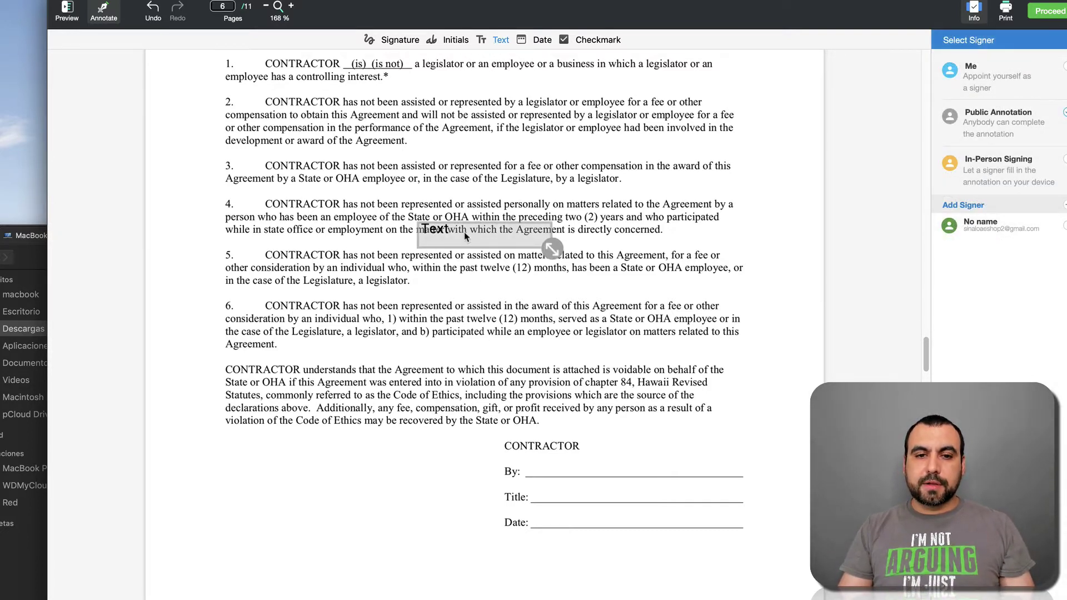
{"action": "left_click_drag", "start_coordinate": [468, 238], "coordinate": [581, 473]}
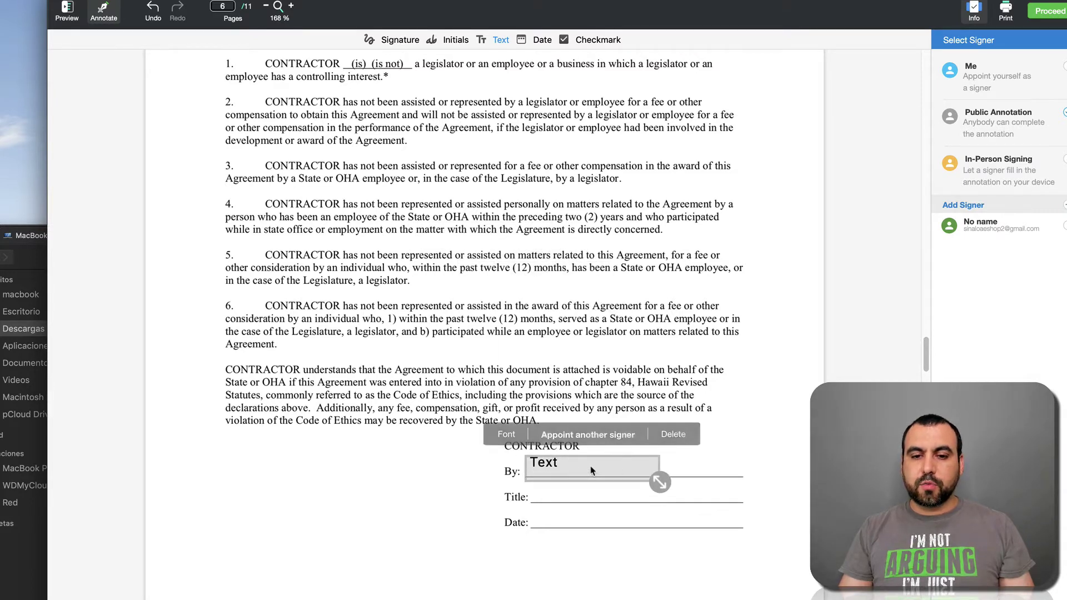
{"action": "left_click_drag", "start_coordinate": [660, 482], "coordinate": [748, 477]}
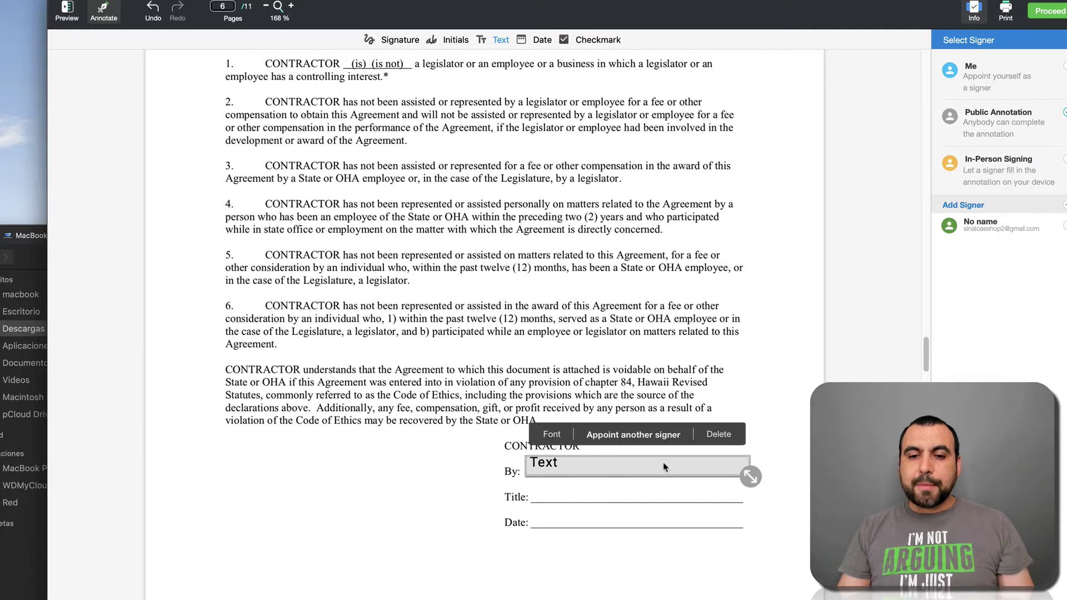
Step: Assign the By-line text field to the No name signer
{"action": "left_click", "coordinate": [637, 435]}
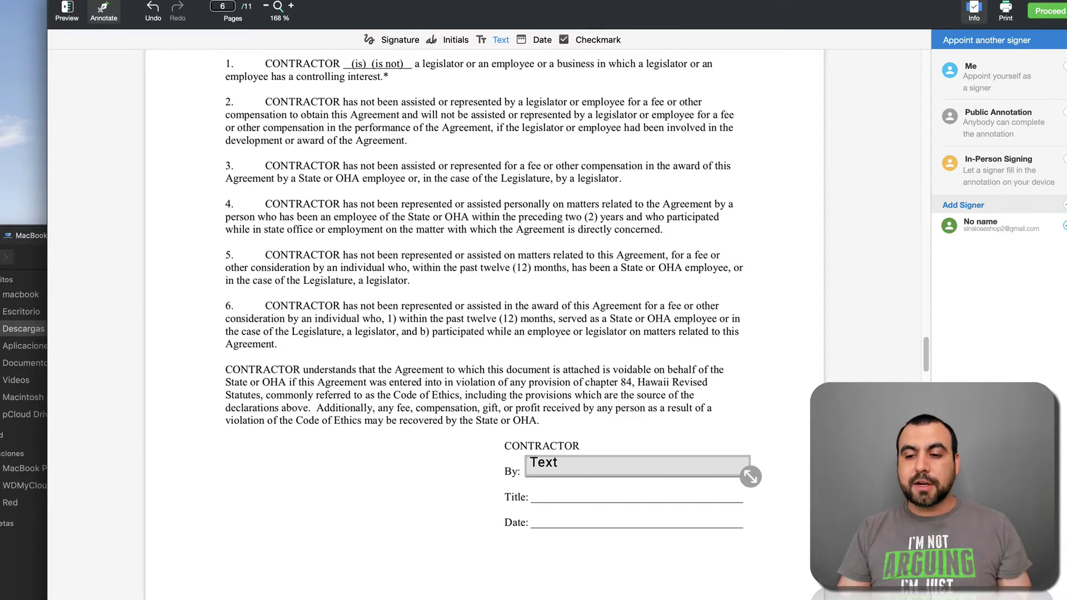
{"action": "left_click", "coordinate": [980, 225]}
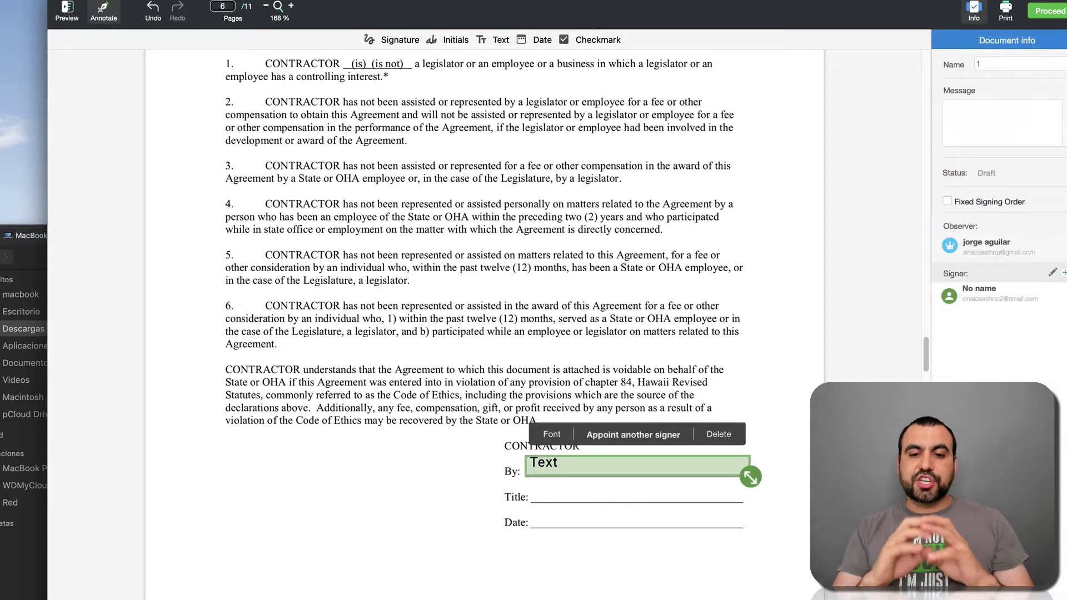
{"action": "left_click", "coordinate": [783, 470]}
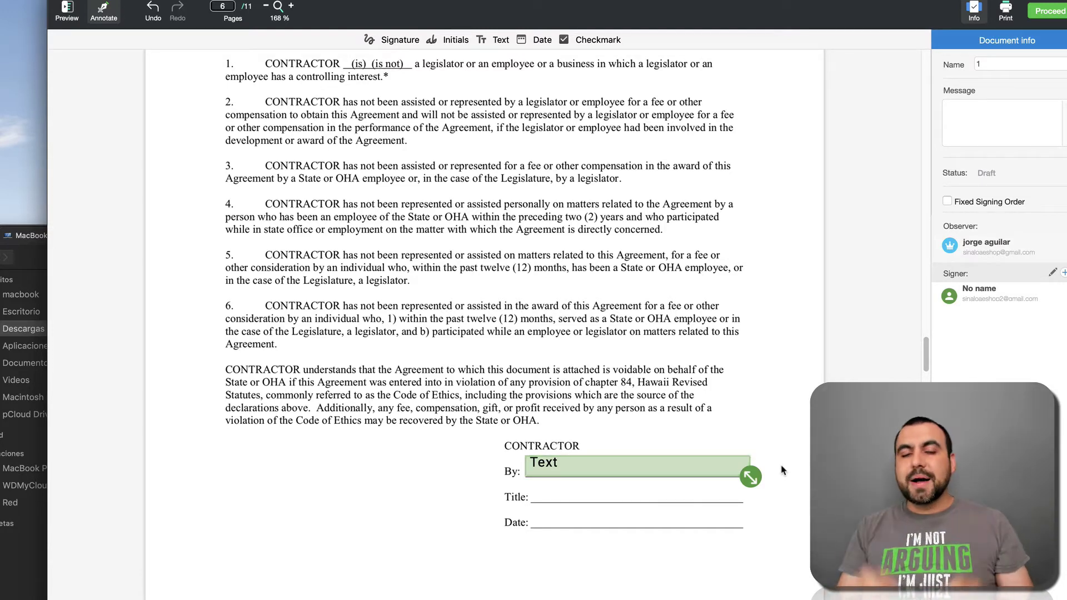
{"action": "left_click", "coordinate": [552, 473]}
{"action": "left_click", "coordinate": [494, 459]}
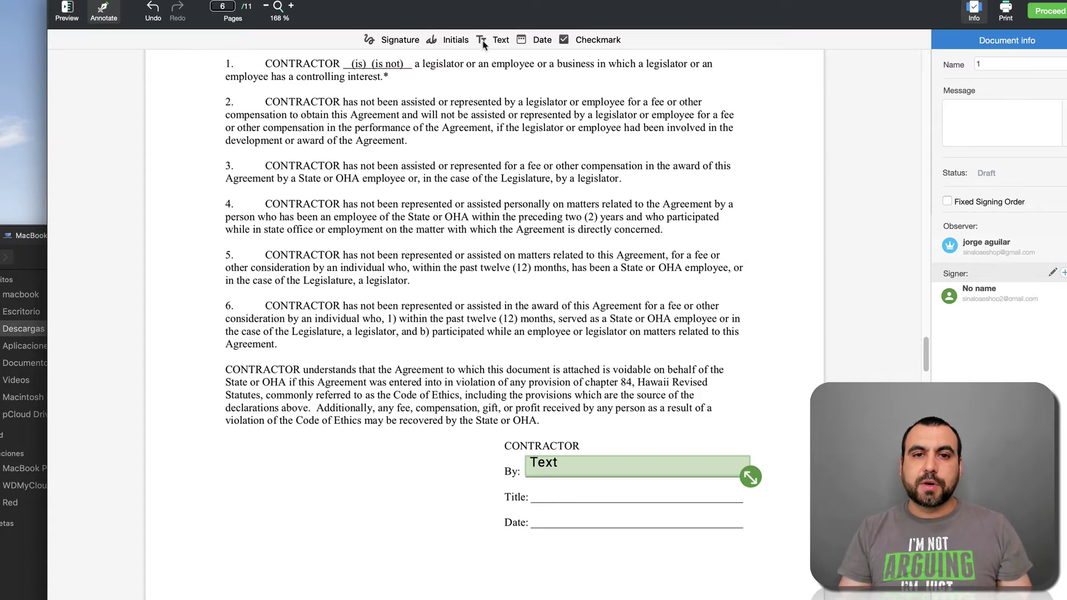
Step: Add a text field across the CONTRACTOR Title line, assigned to Me as signer
{"action": "left_click", "coordinate": [501, 41]}
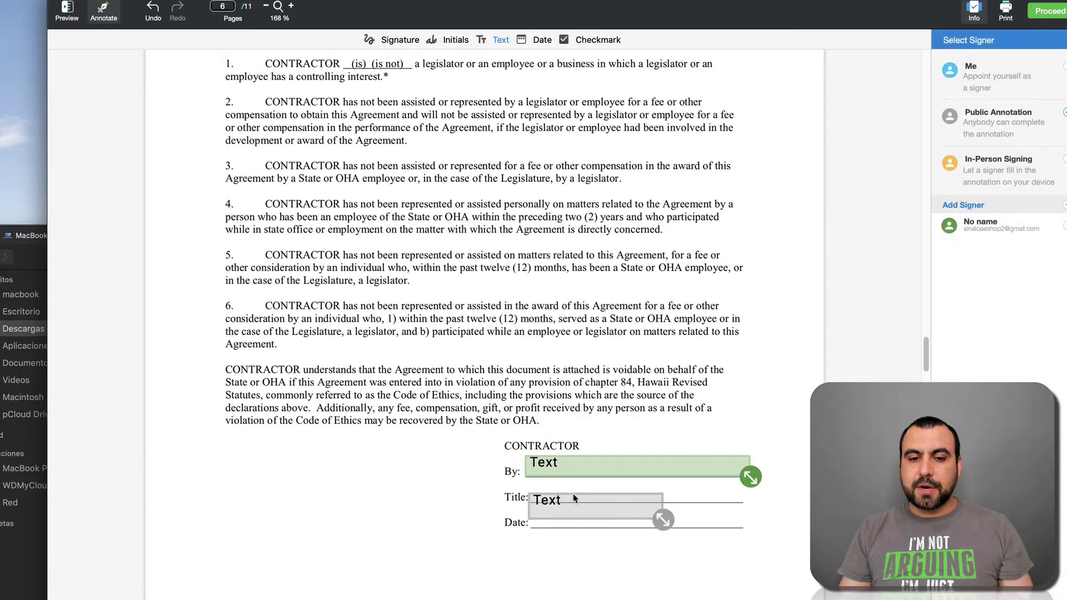
{"action": "left_click", "coordinate": [575, 483]}
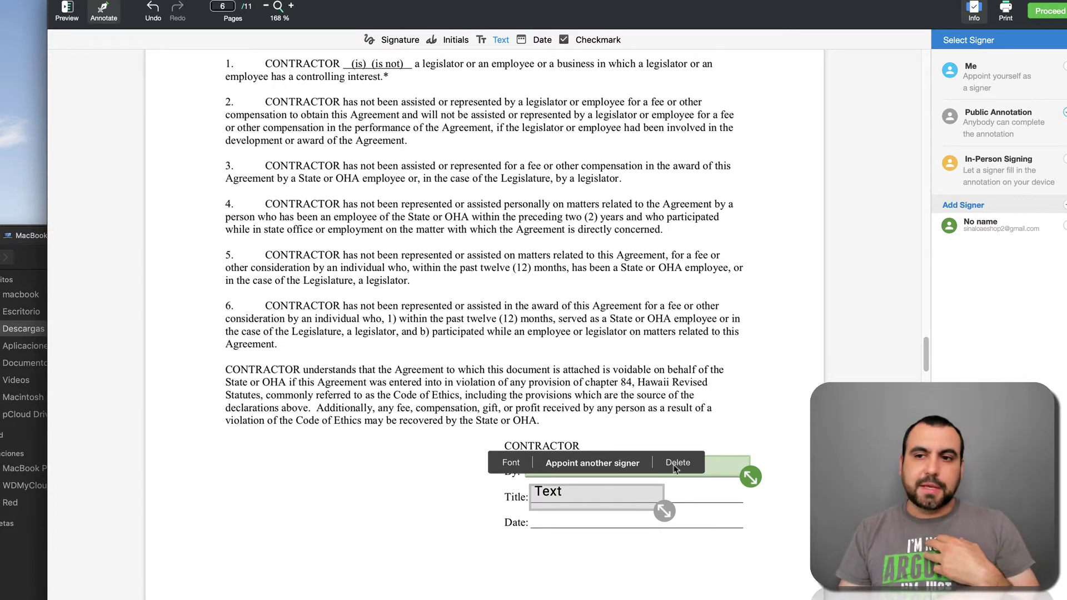
{"action": "left_click", "coordinate": [1041, 75]}
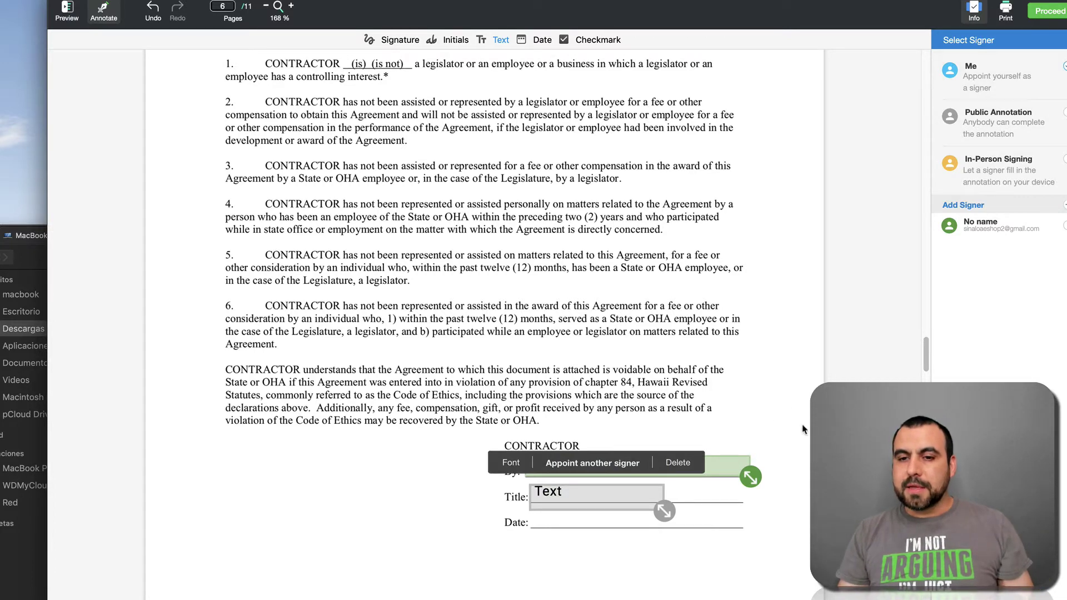
{"action": "left_click", "coordinate": [639, 494]}
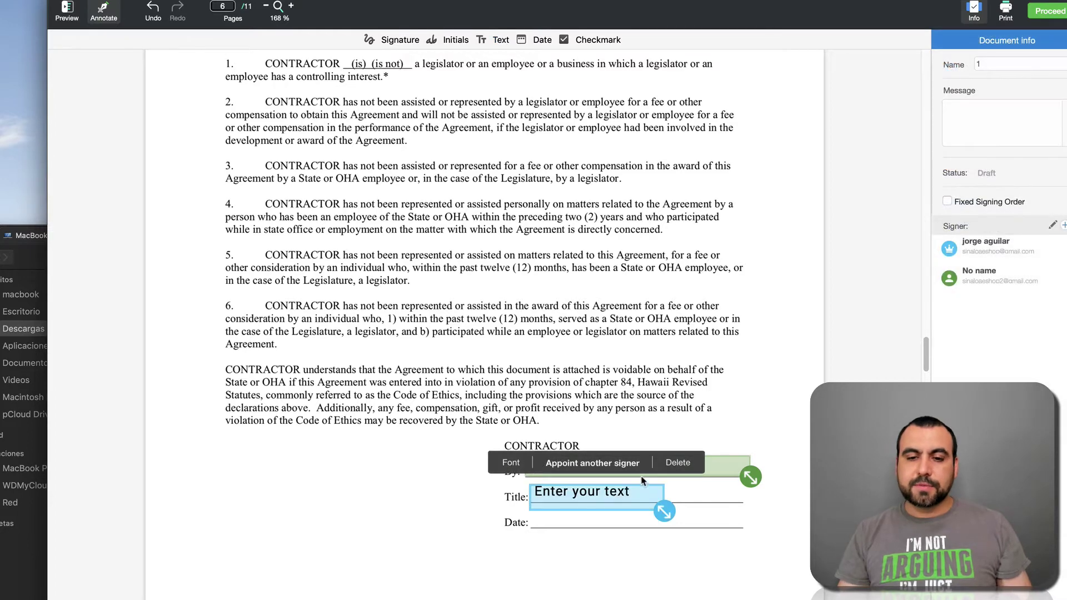
{"action": "left_click_drag", "start_coordinate": [675, 512], "coordinate": [748, 508]}
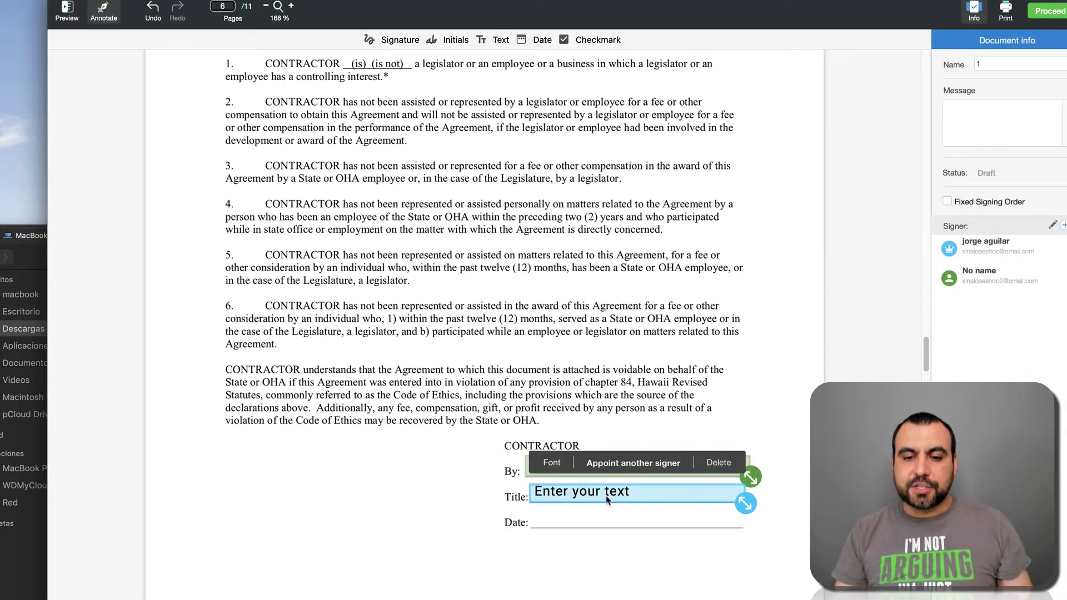
{"action": "left_click", "coordinate": [412, 471]}
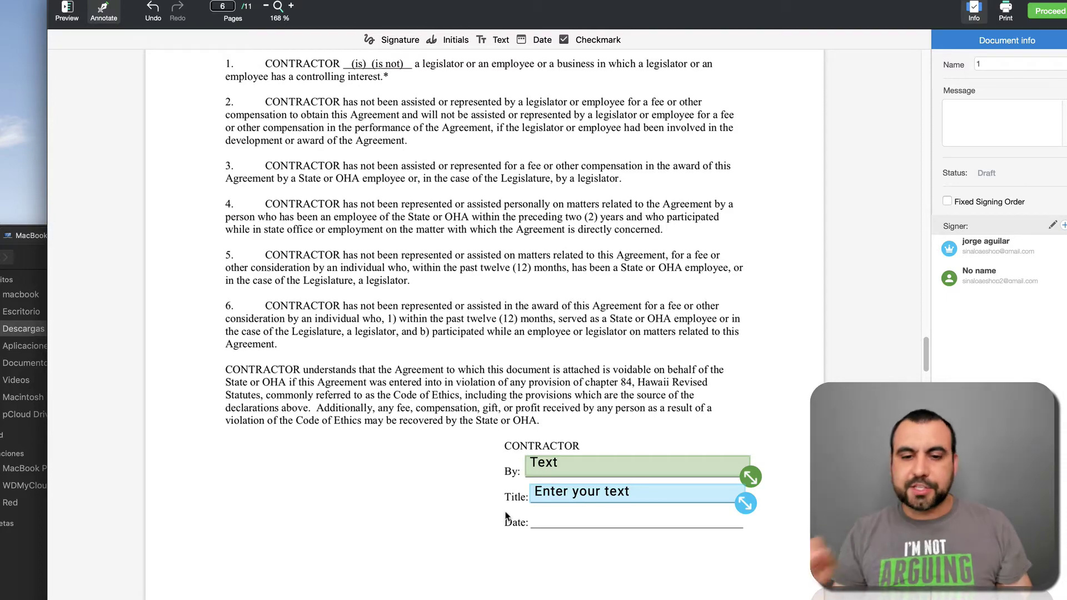
{"action": "scroll", "coordinate": [507, 516], "scroll_direction": "down", "scroll_amount": 20}
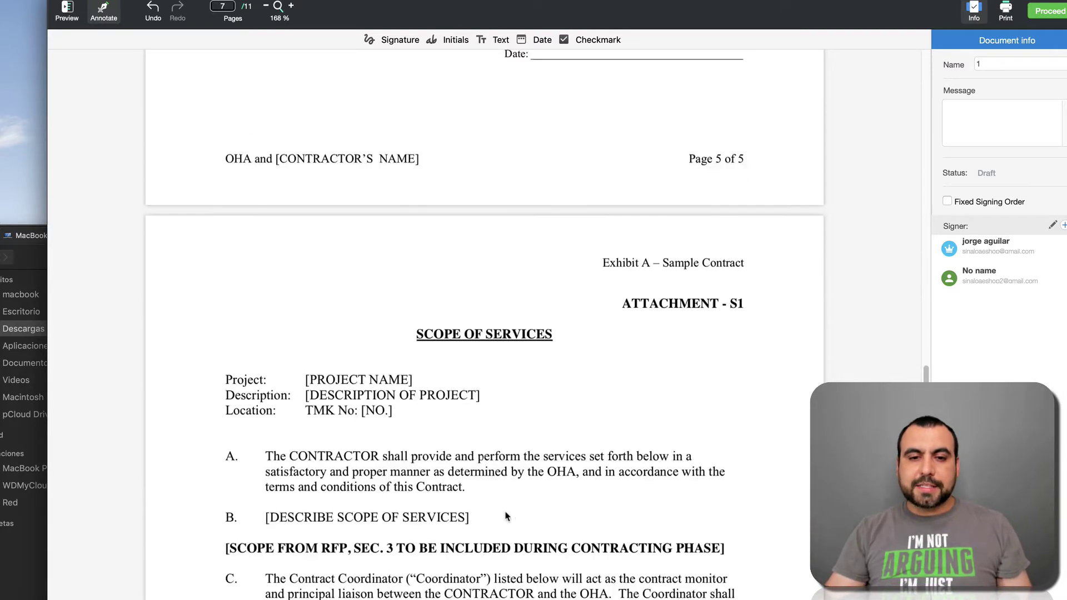
Step: Place an enlarged signature field above page 11's blank-space notice, assigned to the No name signer
{"action": "scroll", "coordinate": [507, 517], "scroll_direction": "down", "scroll_amount": 20}
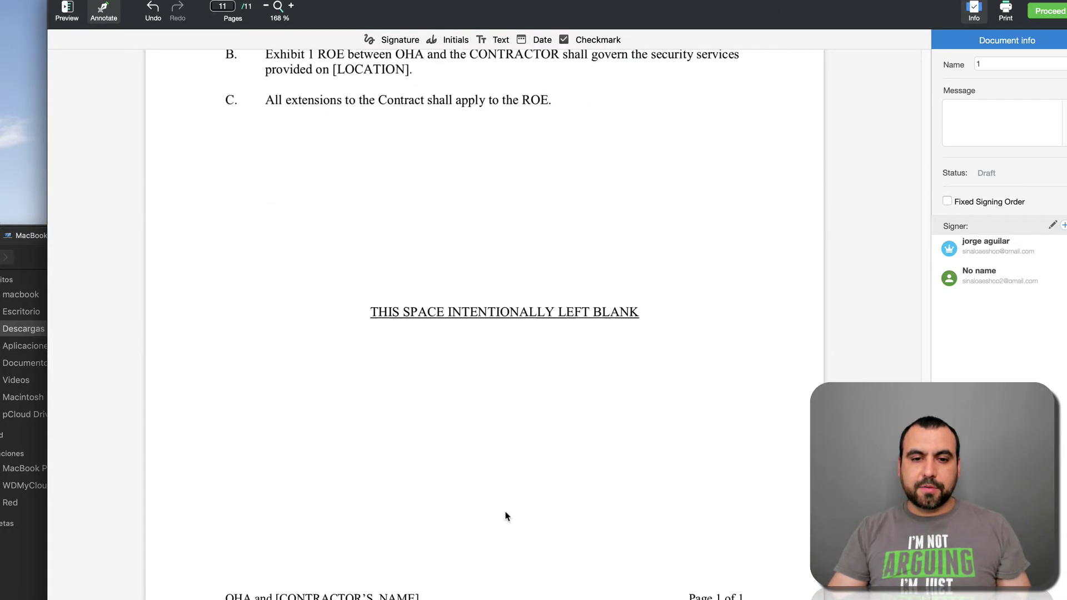
{"action": "scroll", "coordinate": [507, 517], "scroll_direction": "up", "scroll_amount": 15}
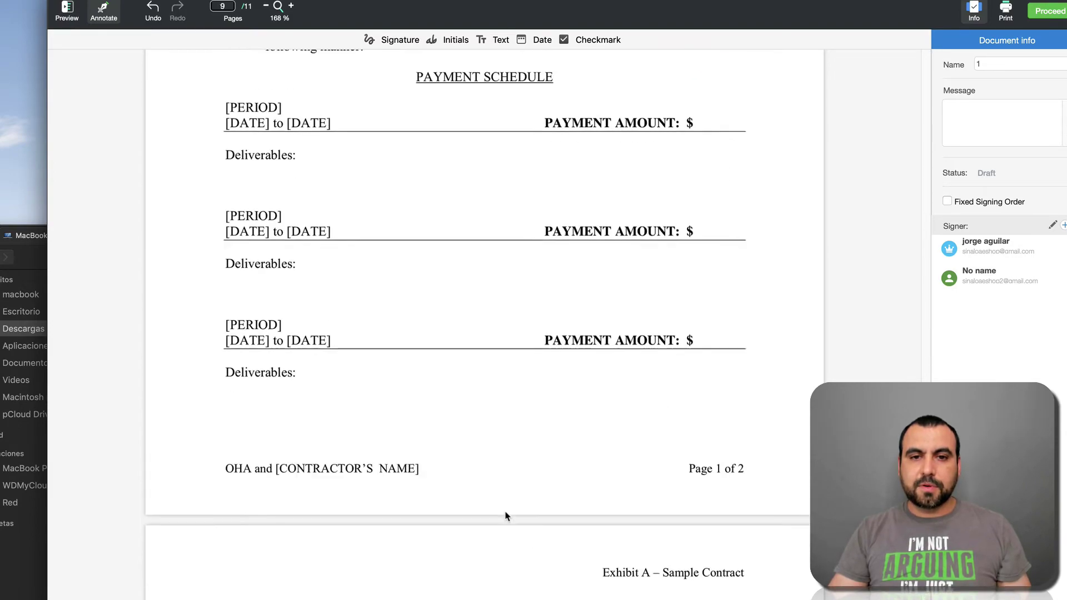
{"action": "scroll", "coordinate": [507, 516], "scroll_direction": "up", "scroll_amount": 5}
{"action": "scroll", "coordinate": [507, 516], "scroll_direction": "down", "scroll_amount": 12}
{"action": "scroll", "coordinate": [507, 516], "scroll_direction": "down", "scroll_amount": 15}
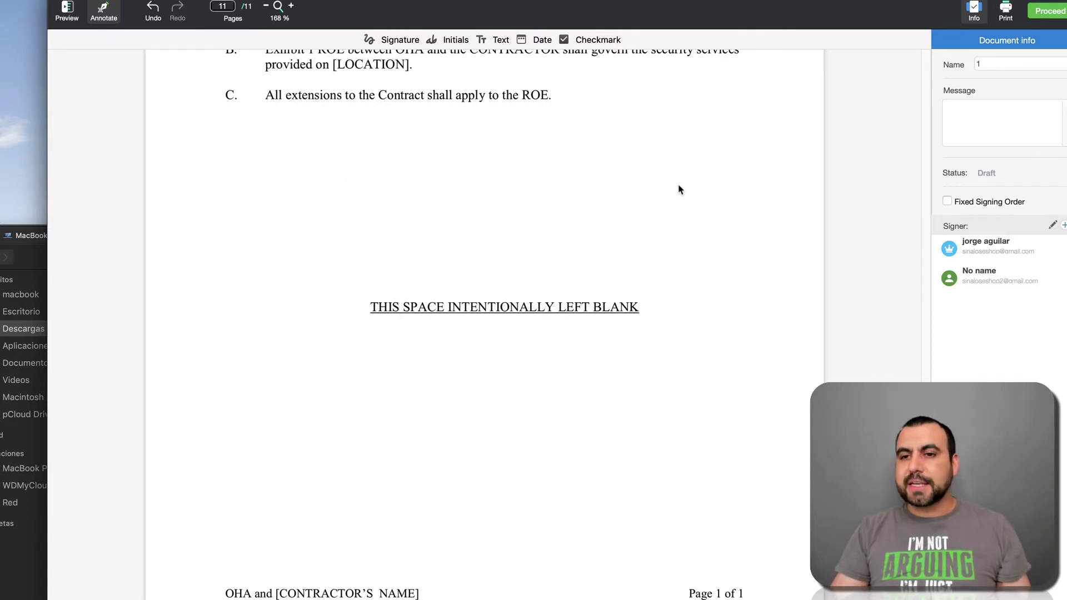
{"action": "left_click", "coordinate": [399, 39]}
{"action": "left_click", "coordinate": [482, 217]}
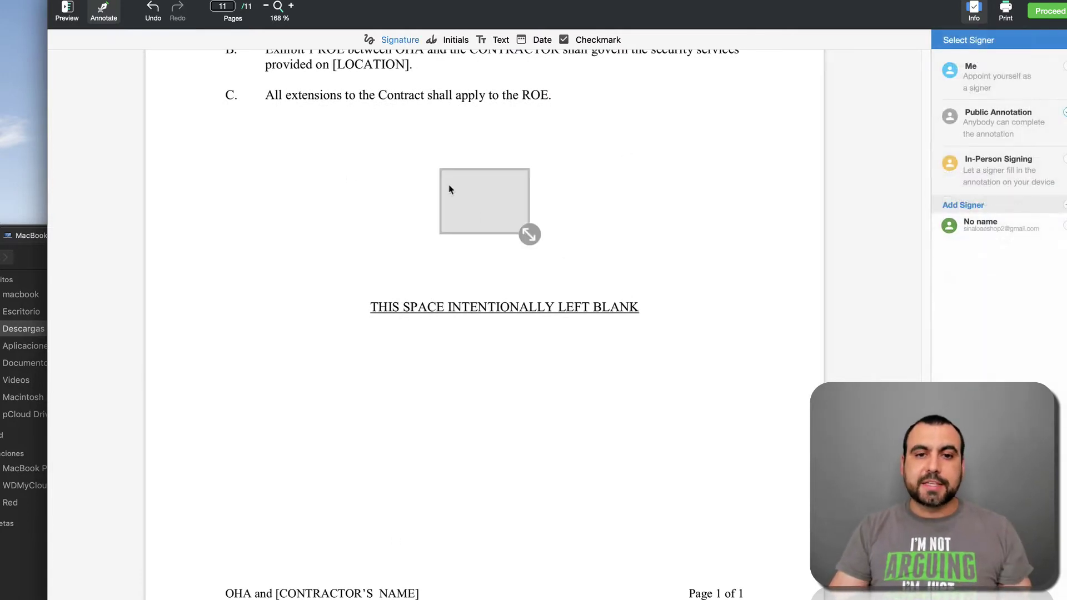
{"action": "left_click_drag", "start_coordinate": [480, 192], "coordinate": [422, 198]}
{"action": "mouse_move", "coordinate": [469, 238]}
{"action": "left_mouse_down"}
{"action": "mouse_move", "coordinate": [629, 243]}
{"action": "mouse_move", "coordinate": [655, 297]}
{"action": "mouse_move", "coordinate": [619, 294]}
{"action": "mouse_move", "coordinate": [635, 290]}
{"action": "left_mouse_up"}
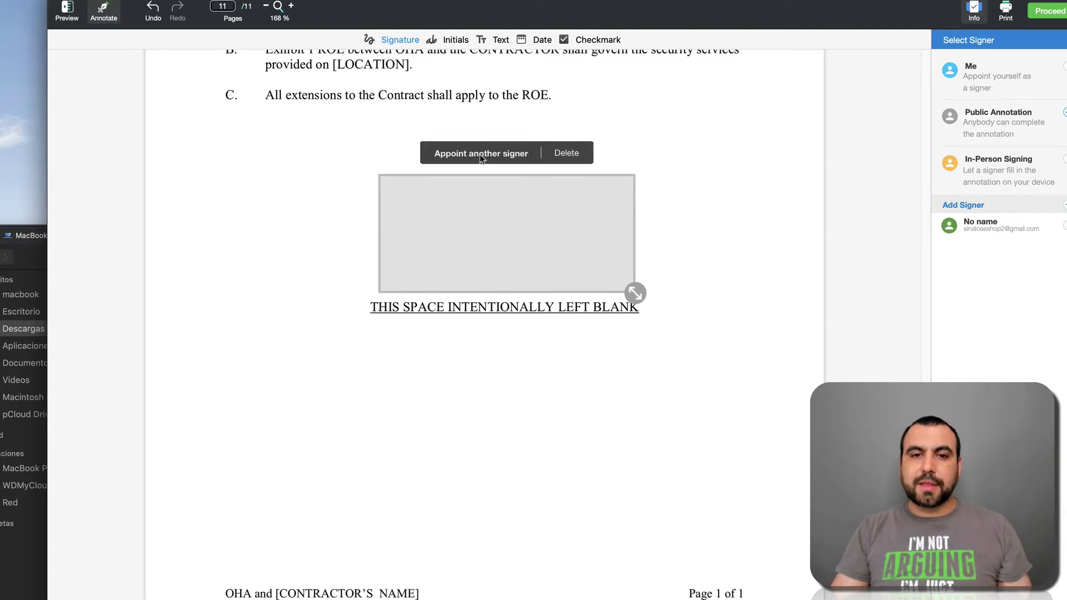
{"action": "left_click", "coordinate": [482, 155]}
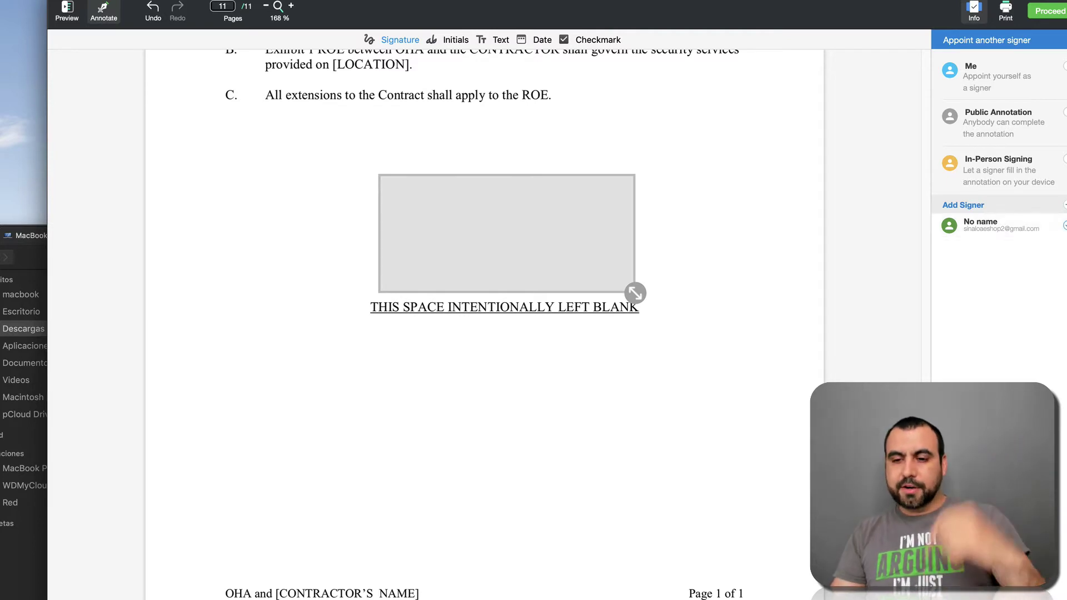
{"action": "left_click", "coordinate": [995, 225]}
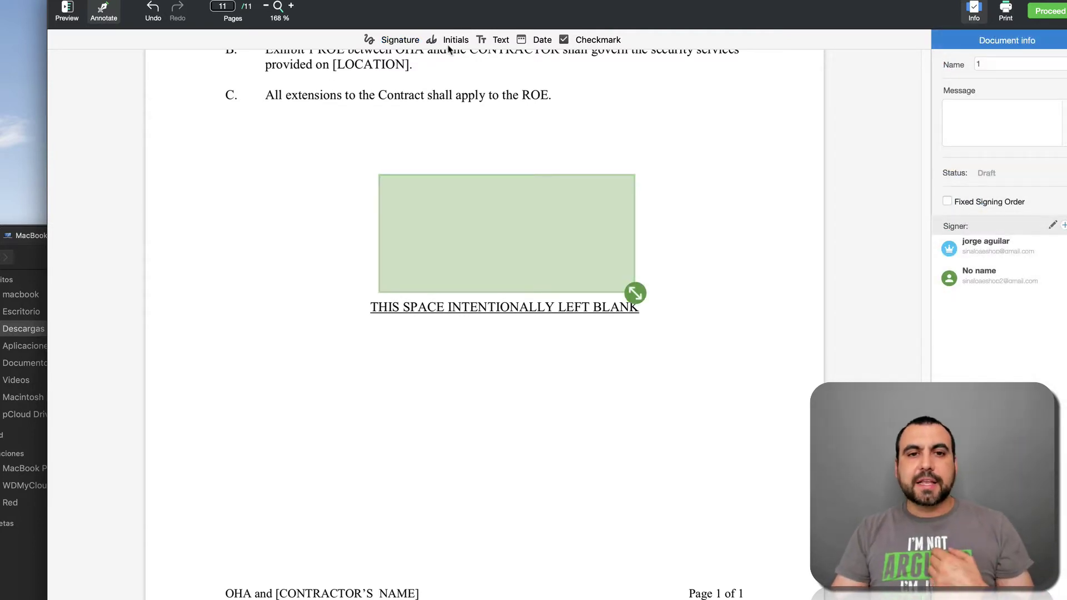
Step: Add a smaller signature field near the page 11 footer, assigned to Me
{"action": "left_click", "coordinate": [389, 39]}
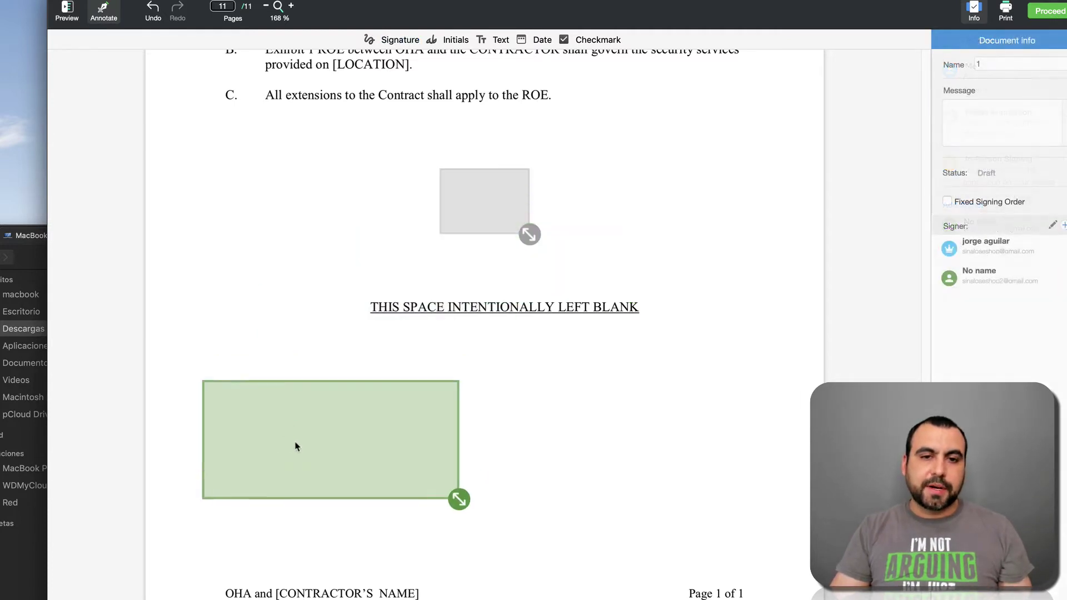
{"action": "left_click_drag", "start_coordinate": [296, 447], "coordinate": [510, 279]}
{"action": "left_click_drag", "start_coordinate": [454, 181], "coordinate": [293, 529]}
{"action": "left_click_drag", "start_coordinate": [501, 281], "coordinate": [458, 235]}
{"action": "left_click_drag", "start_coordinate": [322, 554], "coordinate": [336, 540]}
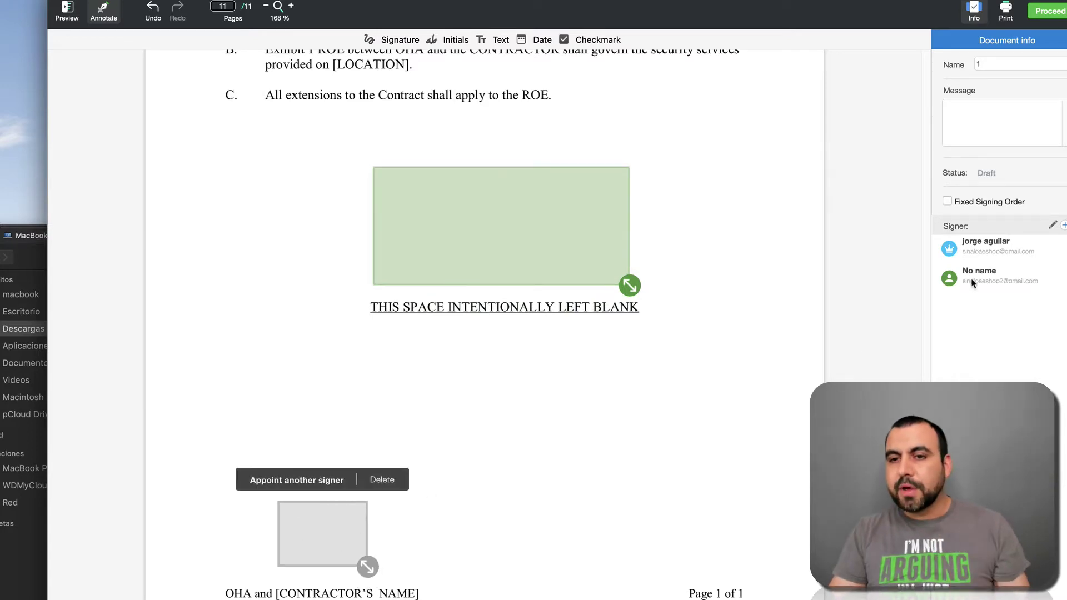
{"action": "left_click", "coordinate": [321, 481]}
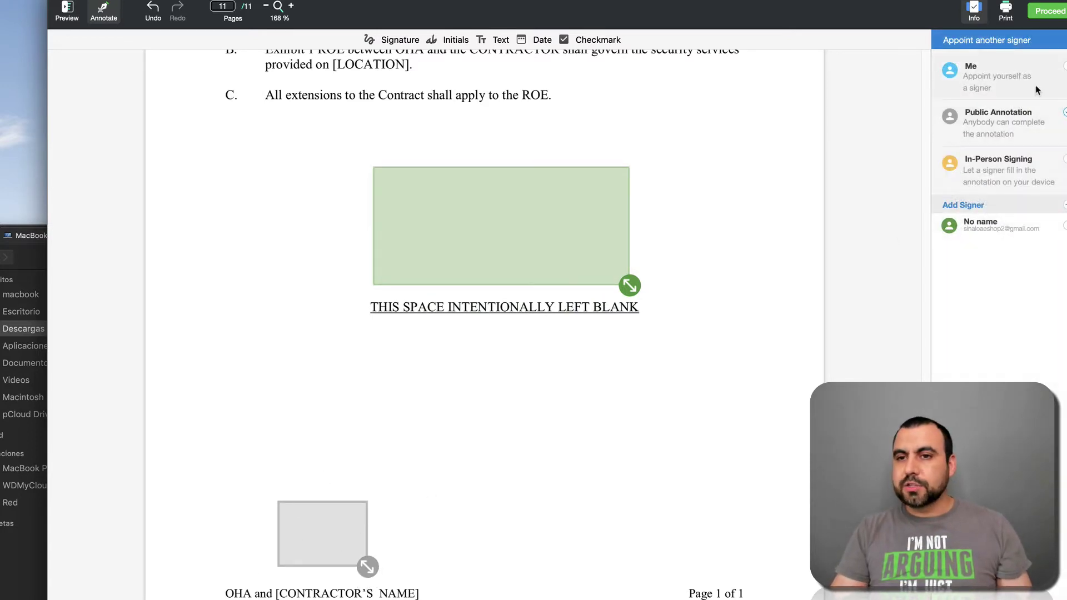
{"action": "left_click", "coordinate": [984, 76]}
{"action": "left_click", "coordinate": [583, 426]}
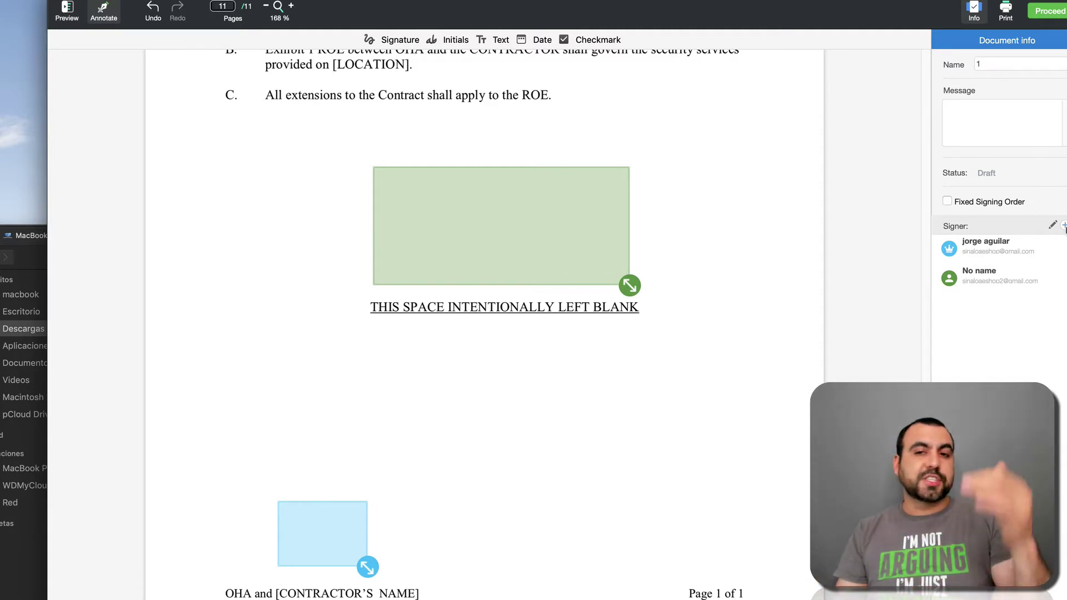
{"action": "left_click", "coordinate": [993, 205]}
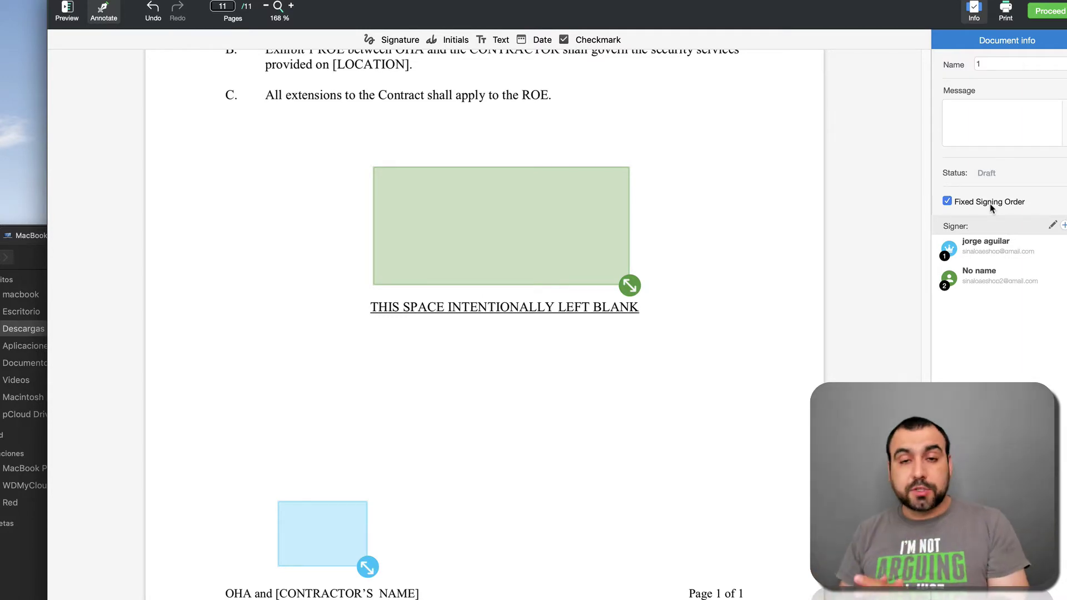
{"action": "left_click", "coordinate": [991, 204]}
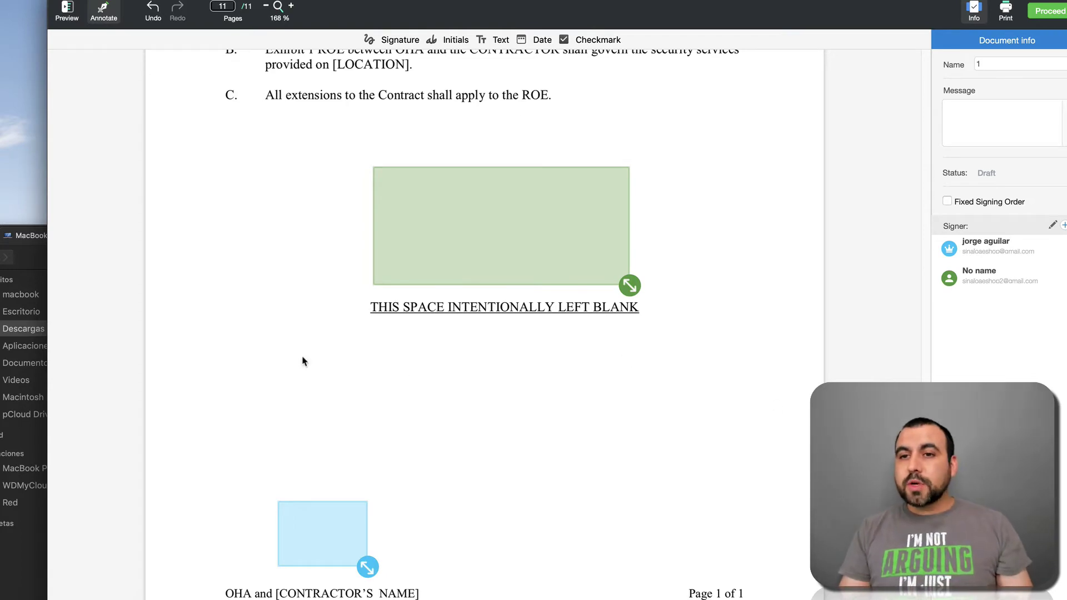
Step: Add a checkmark field on page 11 below the signature box
{"action": "scroll", "coordinate": [545, 392], "scroll_direction": "up", "scroll_amount": 3}
{"action": "scroll", "coordinate": [545, 392], "scroll_direction": "up", "scroll_amount": 10}
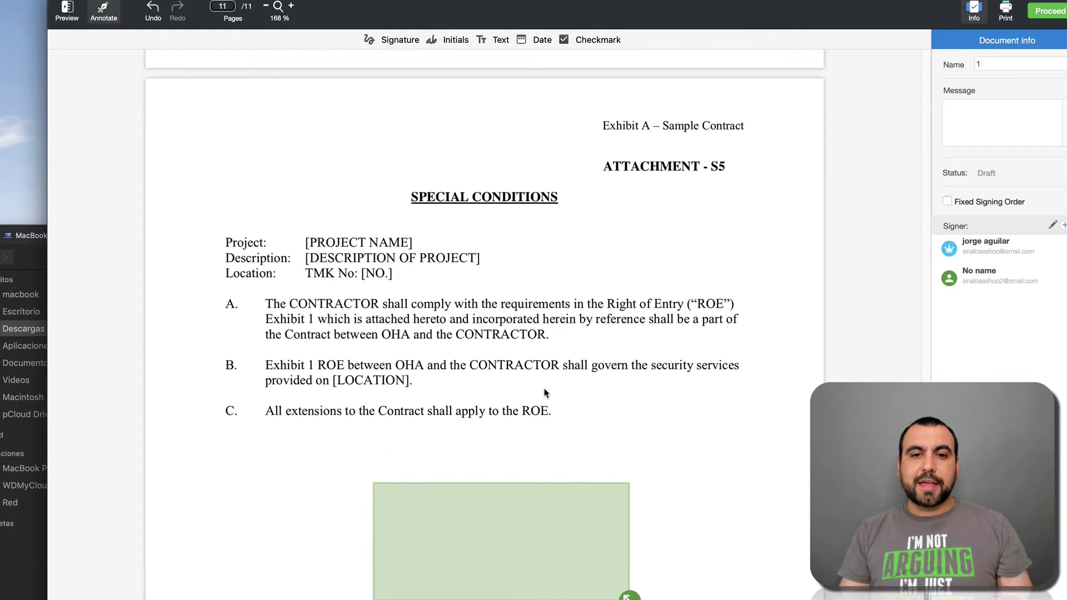
{"action": "scroll", "coordinate": [545, 392], "scroll_direction": "down", "scroll_amount": 8}
{"action": "scroll", "coordinate": [544, 392], "scroll_direction": "down", "scroll_amount": 4}
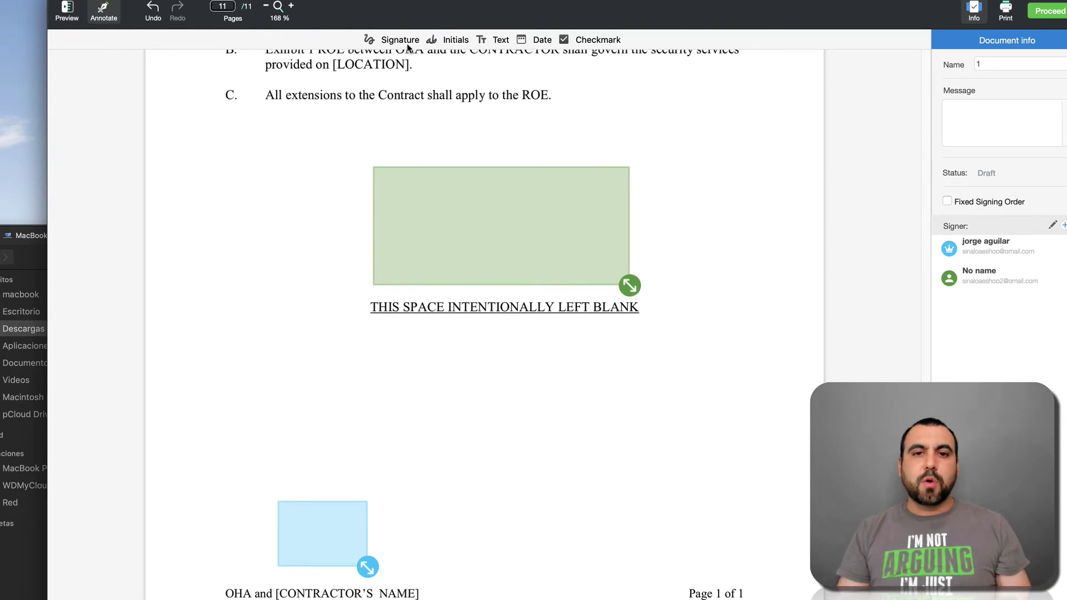
{"action": "left_click", "coordinate": [582, 44]}
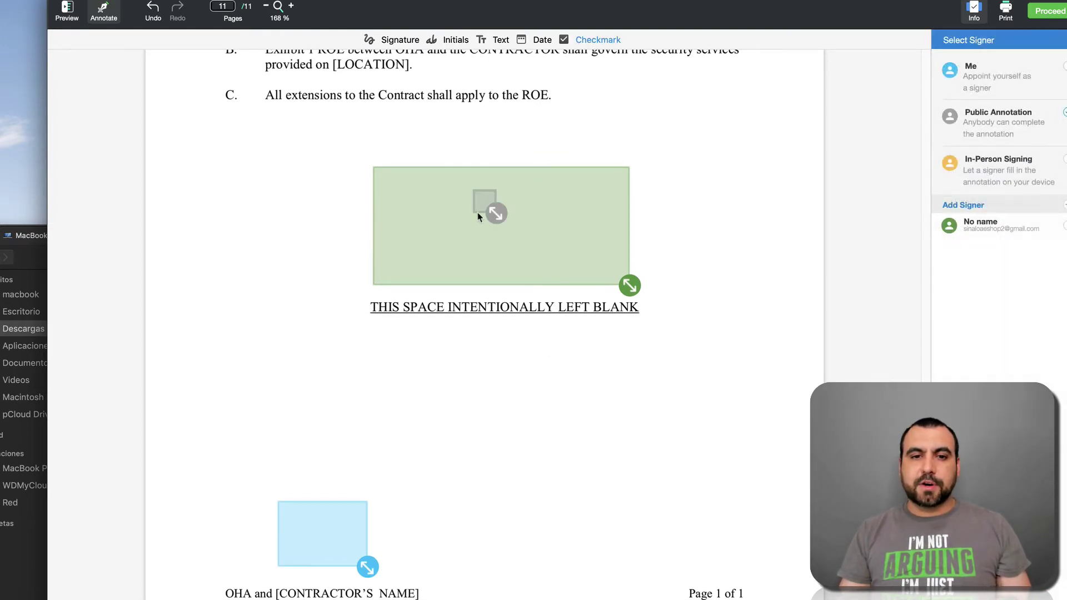
{"action": "left_click_drag", "start_coordinate": [490, 200], "coordinate": [458, 329]}
Step: Recentre the green signature field above the blank-space notice and delete the stray checkmark field
{"action": "mouse_move", "coordinate": [605, 176]}
{"action": "left_mouse_down"}
{"action": "mouse_move", "coordinate": [383, 178]}
{"action": "mouse_move", "coordinate": [494, 185]}
{"action": "left_mouse_up"}
{"action": "left_click", "coordinate": [455, 331]}
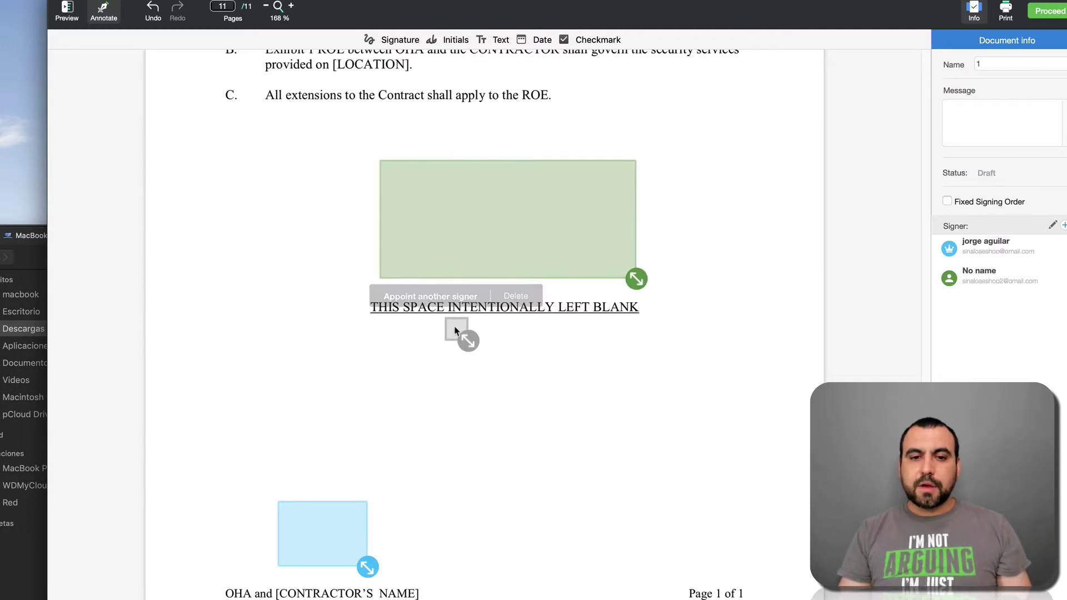
{"action": "left_click", "coordinate": [513, 299]}
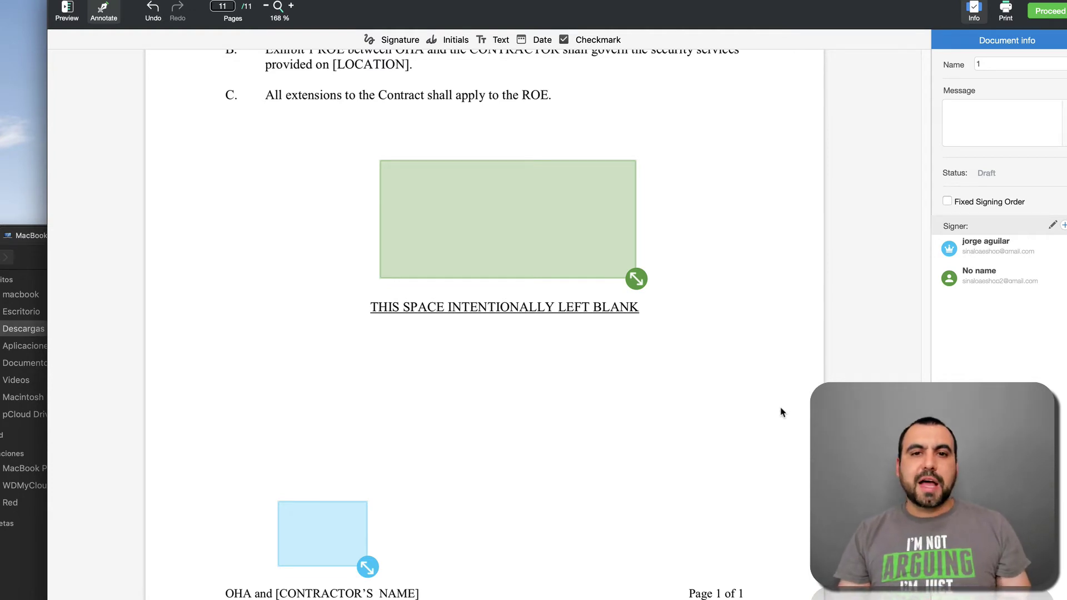
Step: Send the prepared contract out to its signers with Proceed
{"action": "left_click", "coordinate": [1052, 10]}
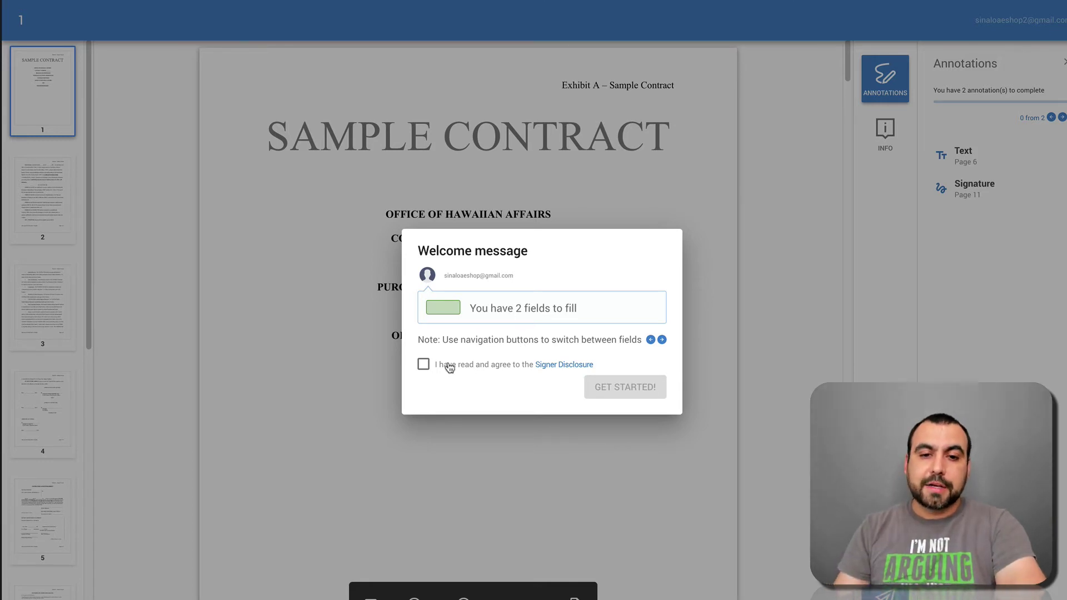
Step: Accept the Signer Disclosure, choose GET STARTED!, and scroll down to page 6's By and Title fields
{"action": "left_click", "coordinate": [425, 366]}
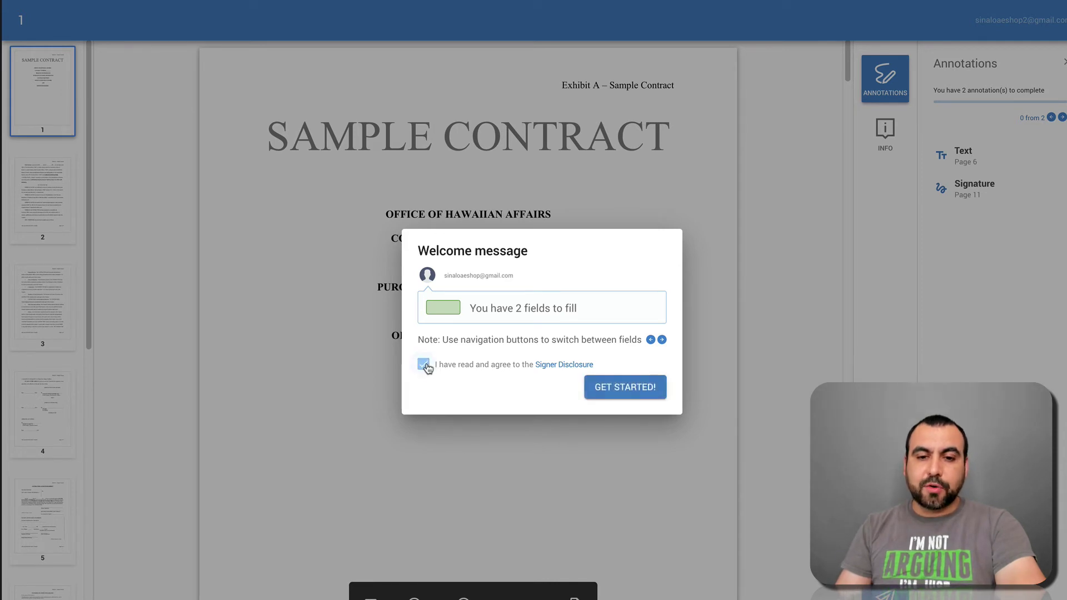
{"action": "left_click", "coordinate": [641, 399]}
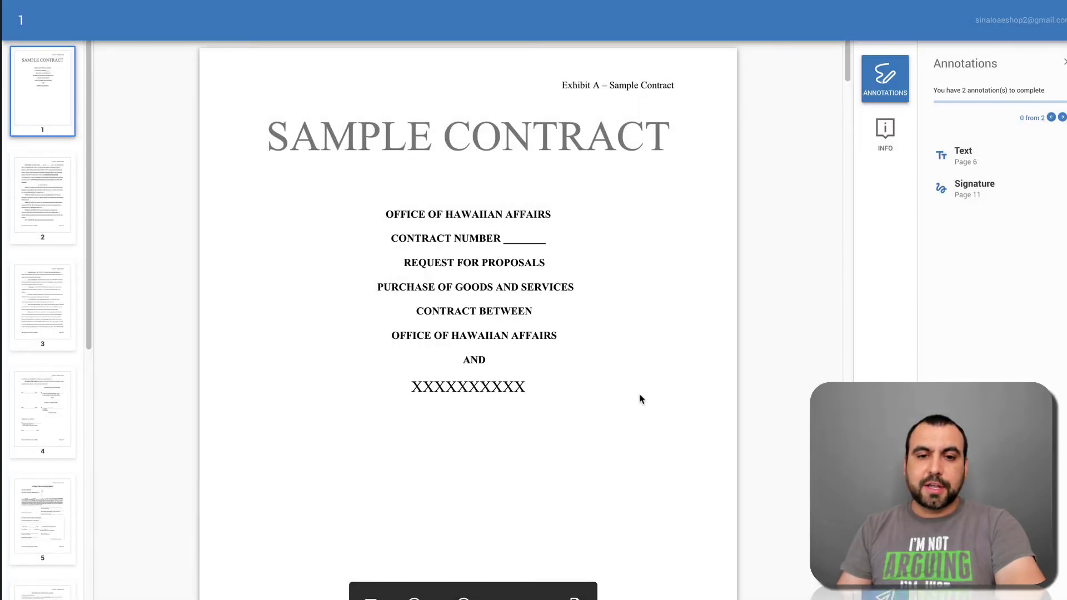
{"action": "scroll", "coordinate": [606, 423], "scroll_direction": "down", "scroll_amount": 15}
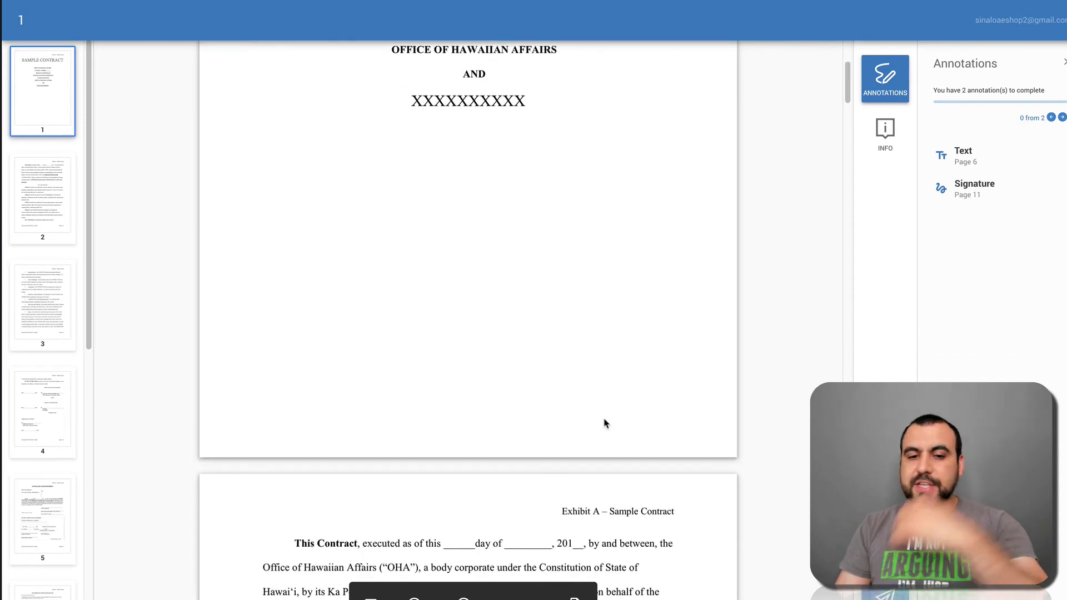
{"action": "scroll", "coordinate": [606, 424], "scroll_direction": "down", "scroll_amount": 20}
{"action": "scroll", "coordinate": [605, 423], "scroll_direction": "down", "scroll_amount": 4}
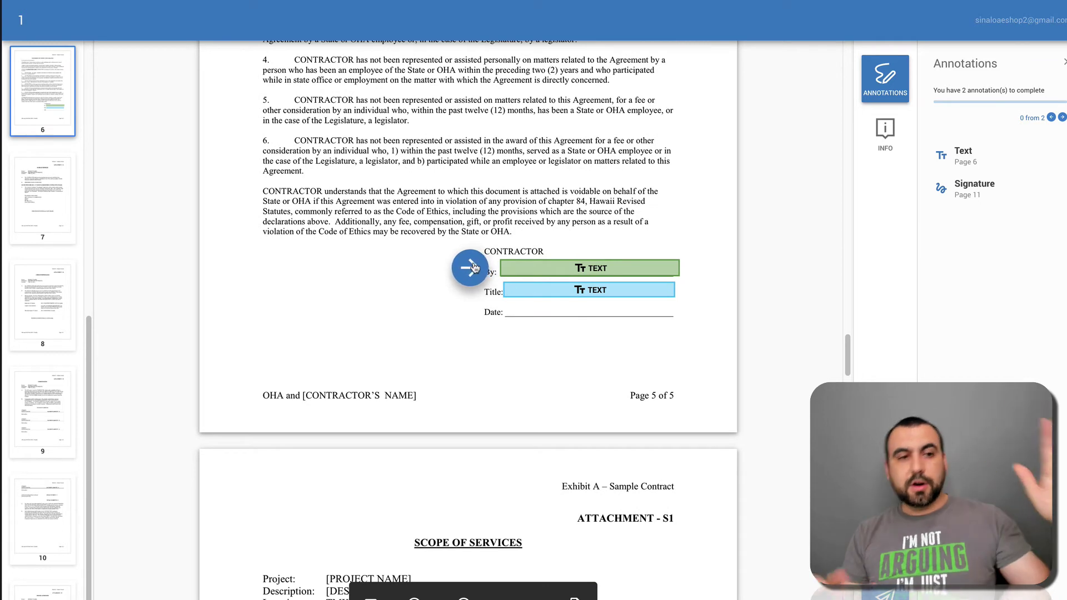
Step: Enter and save TEST TEST in page 6's By field, then jump to page 11's signature field
{"action": "left_click", "coordinate": [578, 269]}
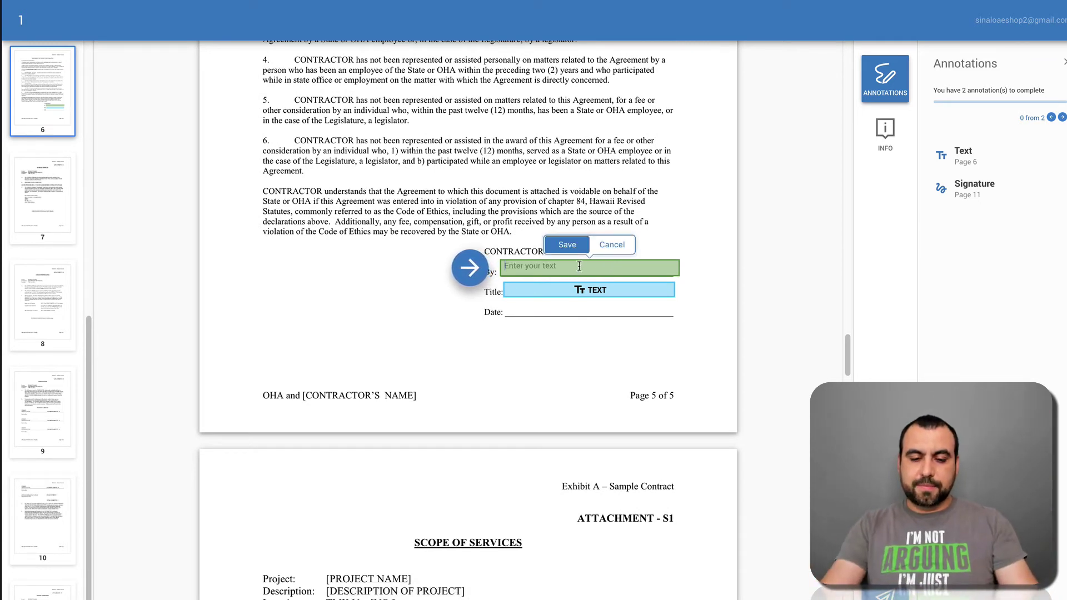
{"action": "type", "text": "TEST TEST"}
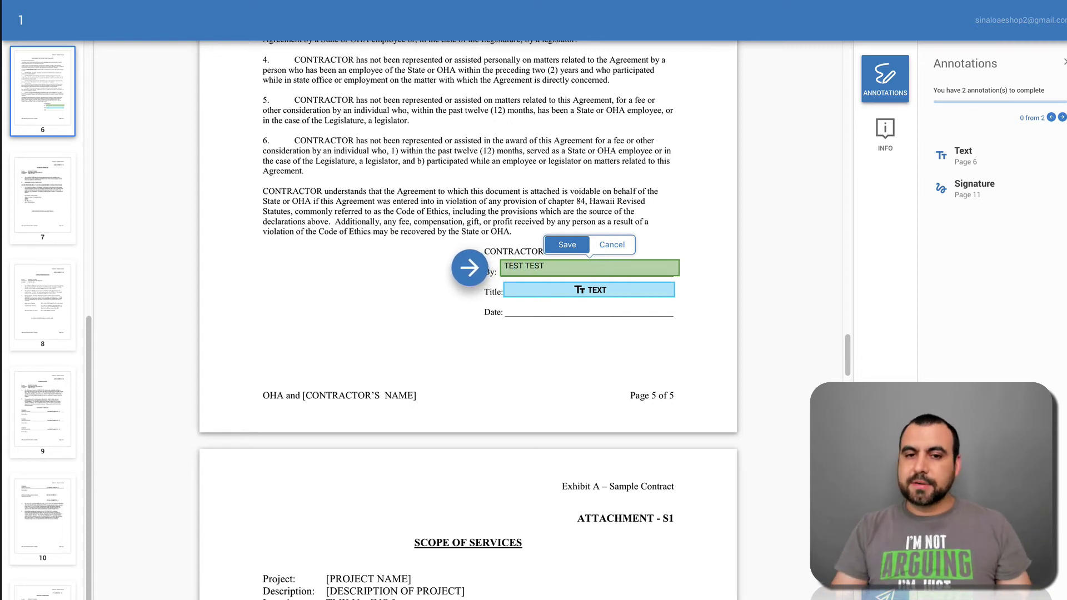
{"action": "left_click", "coordinate": [581, 246]}
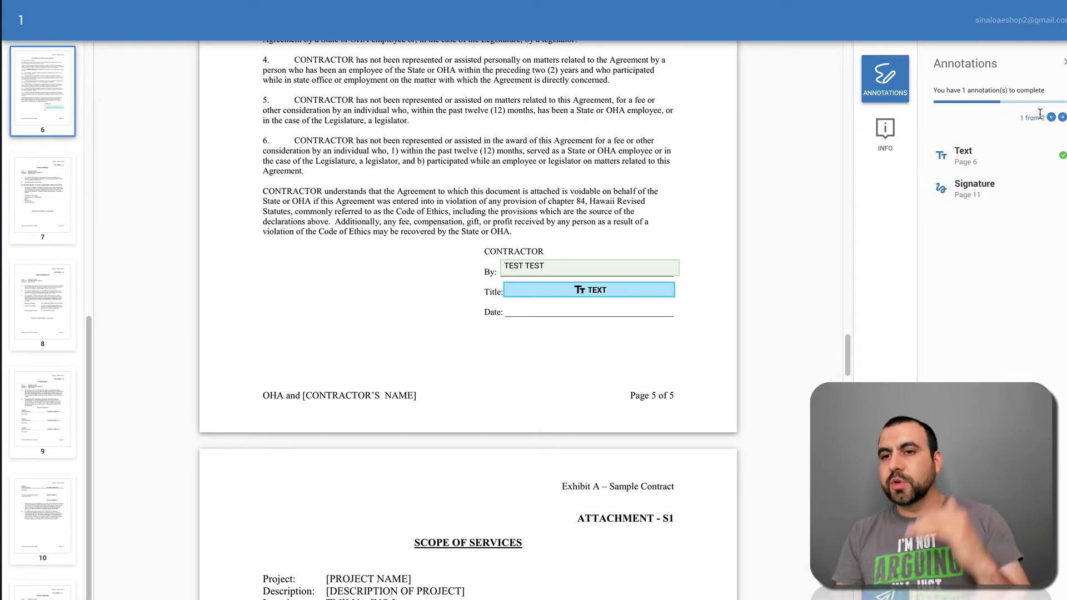
{"action": "left_click", "coordinate": [1063, 119]}
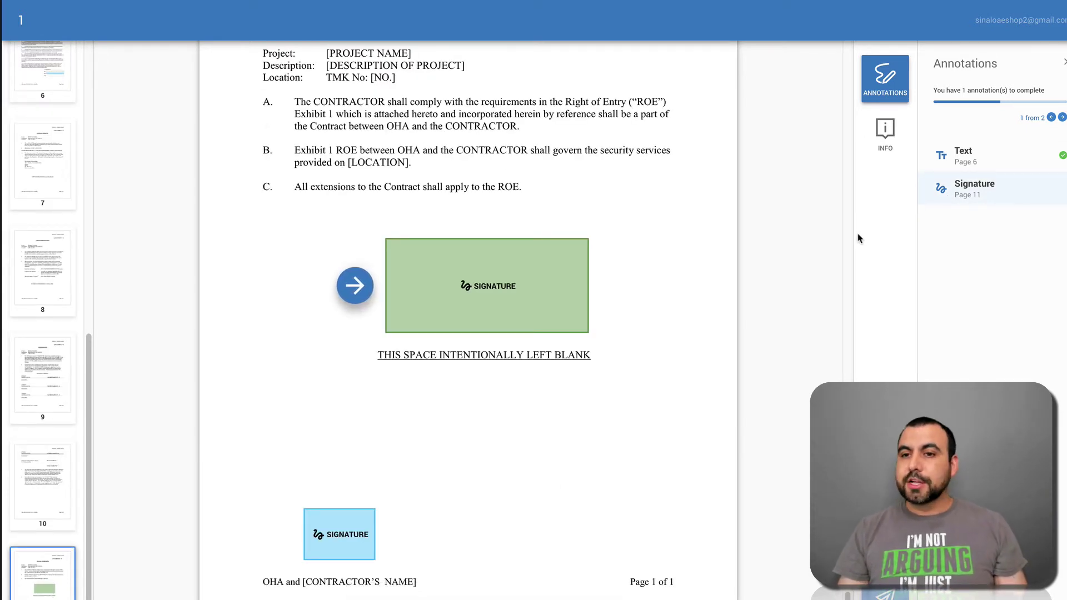
Step: Draw a freehand signature in page 11's signature field, then return to the KeepSolid Sign desktop app
{"action": "left_click", "coordinate": [523, 288]}
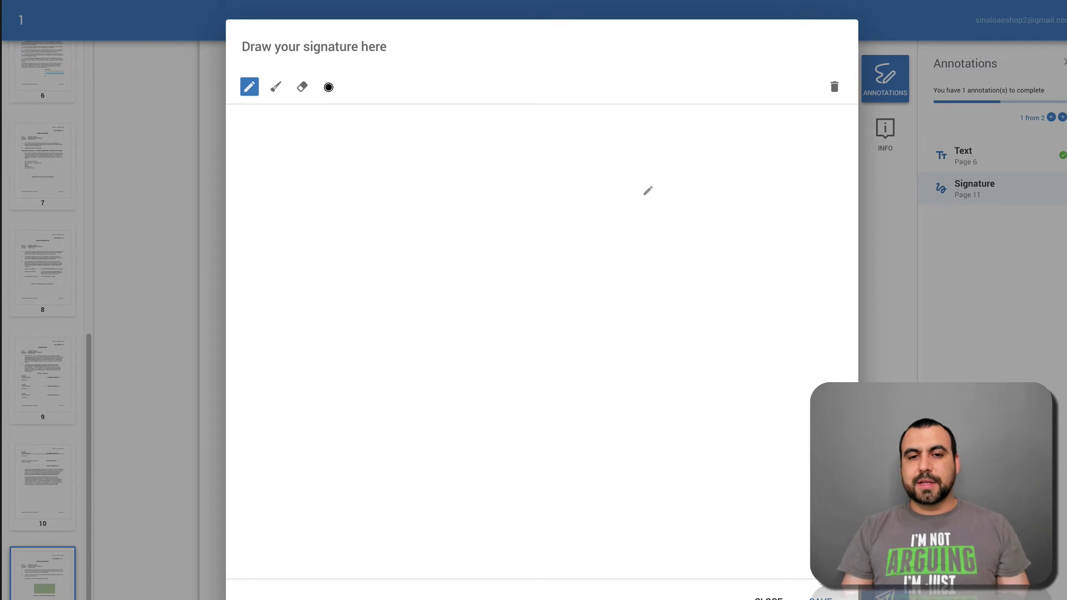
{"action": "mouse_move", "coordinate": [652, 197]}
{"action": "left_mouse_down"}
{"action": "mouse_move", "coordinate": [486, 396]}
{"action": "mouse_move", "coordinate": [817, 331]}
{"action": "left_mouse_up"}
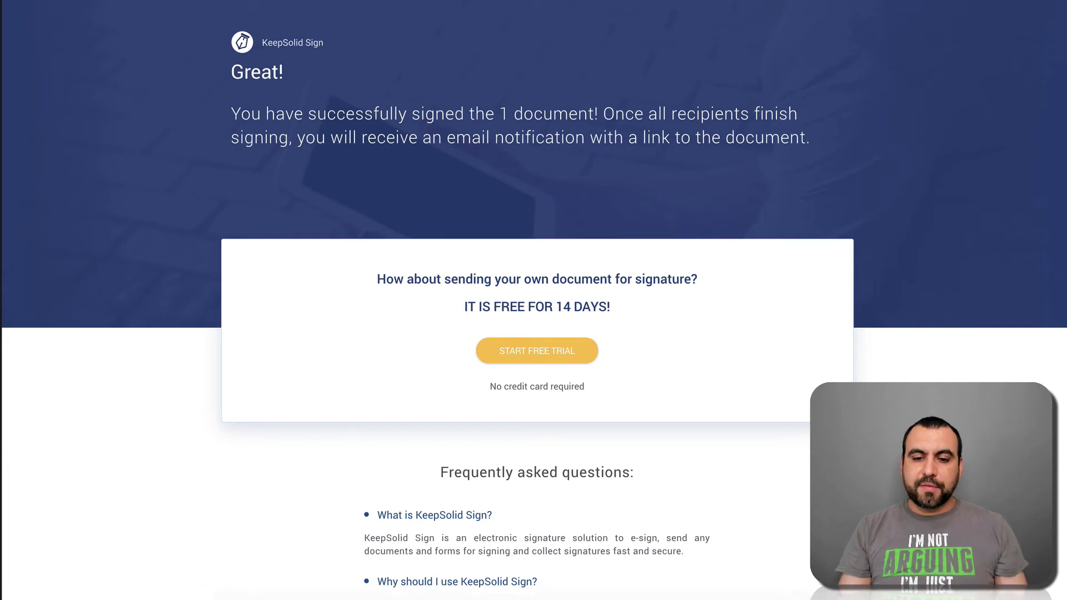
{"action": "left_click", "coordinate": [705, 588]}
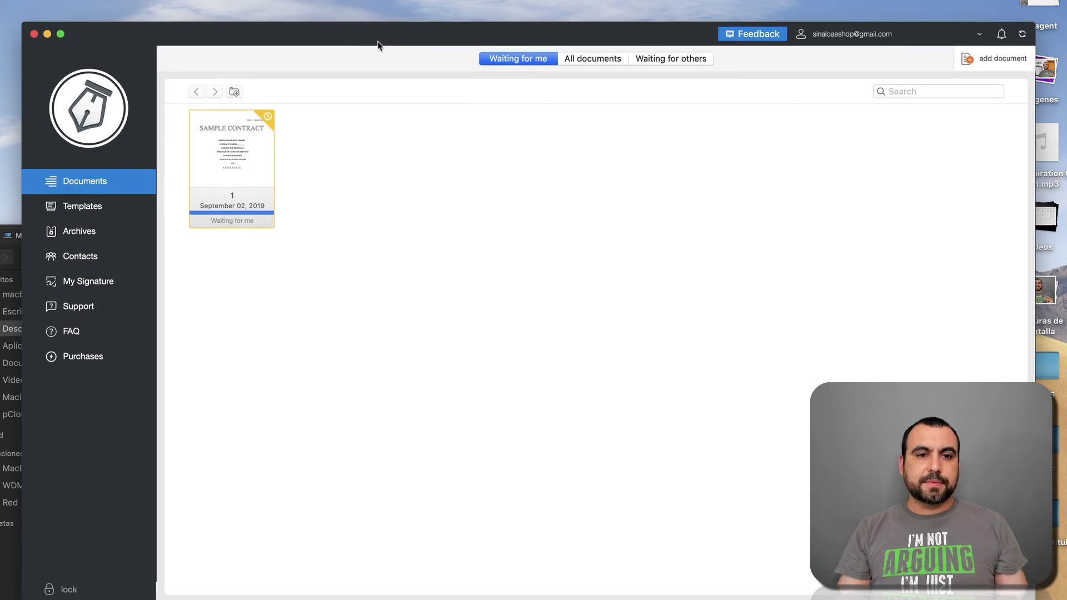
{"action": "left_click_drag", "start_coordinate": [377, 43], "coordinate": [364, 31]}
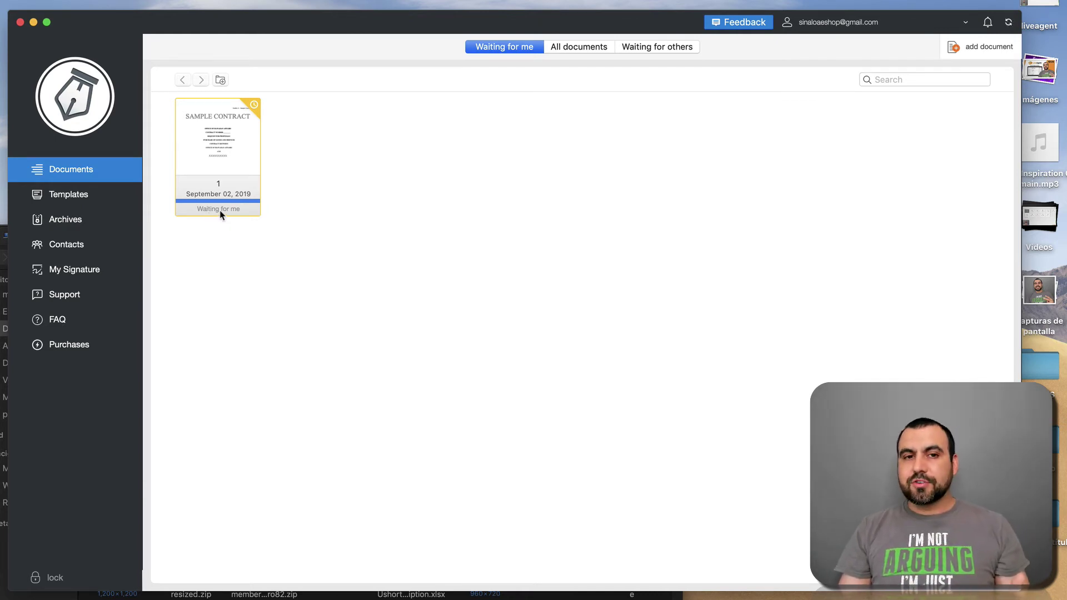
{"action": "left_click", "coordinate": [228, 183]}
{"action": "left_click", "coordinate": [228, 183]}
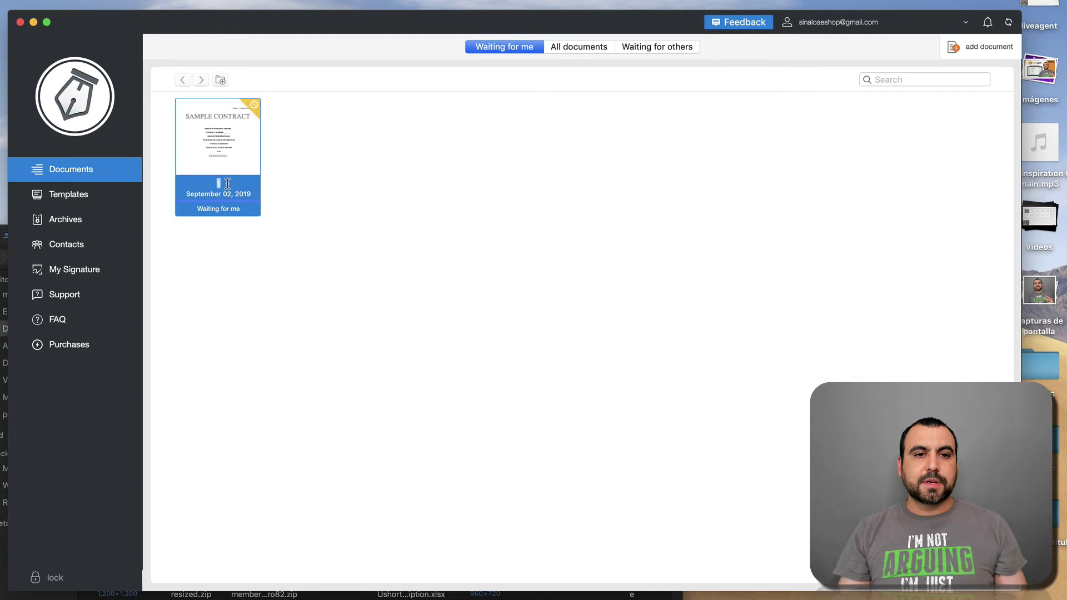
{"action": "double_click", "coordinate": [218, 145]}
{"action": "scroll", "coordinate": [468, 293], "scroll_direction": "down", "scroll_amount": 5}
{"action": "scroll", "coordinate": [468, 293], "scroll_direction": "down", "scroll_amount": 20}
{"action": "scroll", "coordinate": [468, 290], "scroll_direction": "up", "scroll_amount": 20}
{"action": "scroll", "coordinate": [468, 294], "scroll_direction": "down", "scroll_amount": 20}
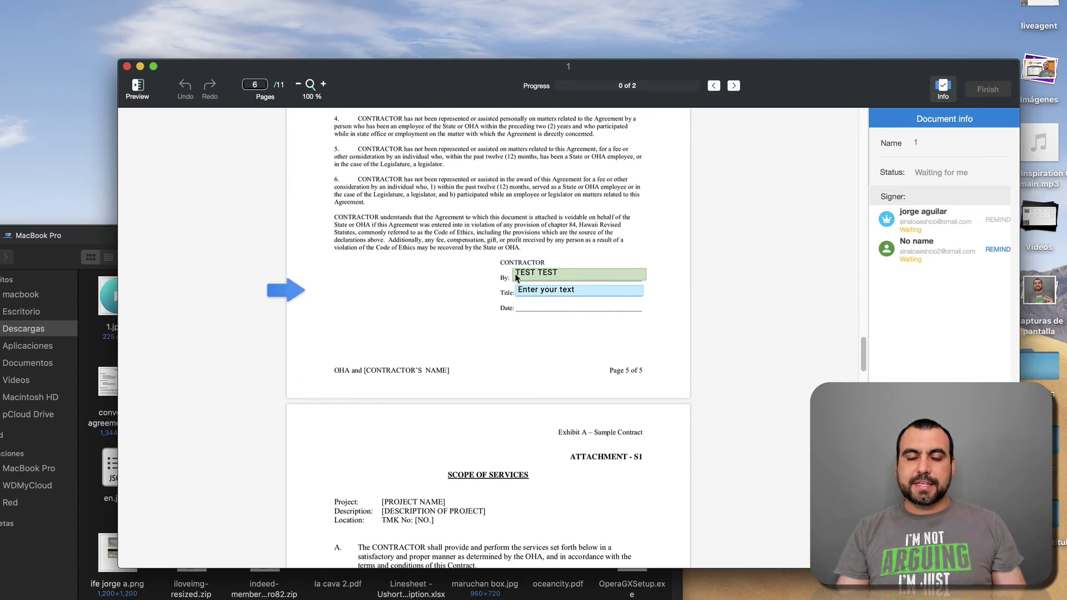
{"action": "left_click", "coordinate": [563, 293]}
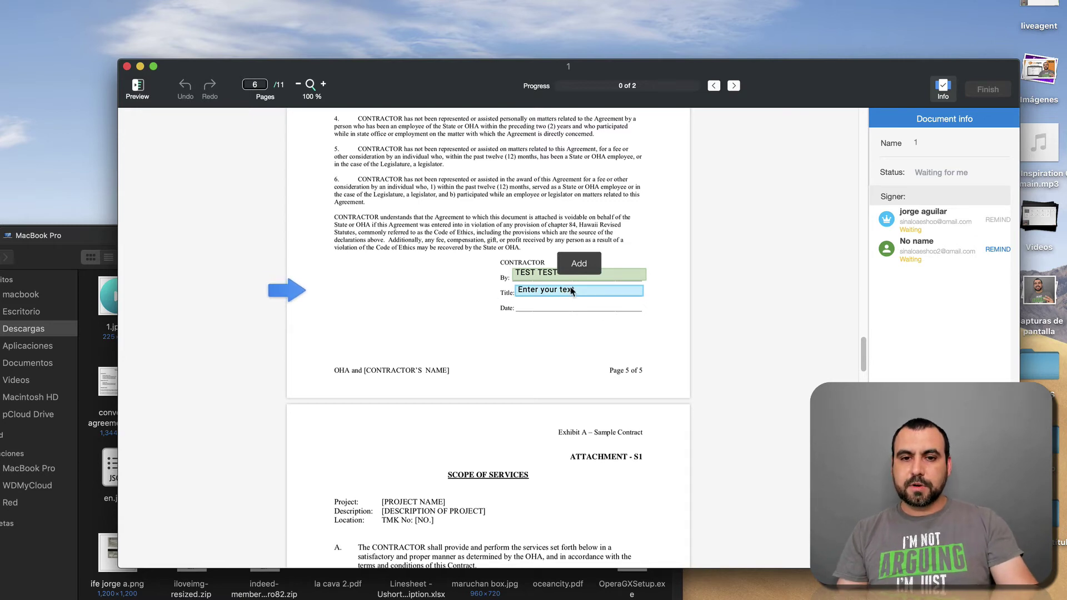
{"action": "left_click", "coordinate": [580, 264]}
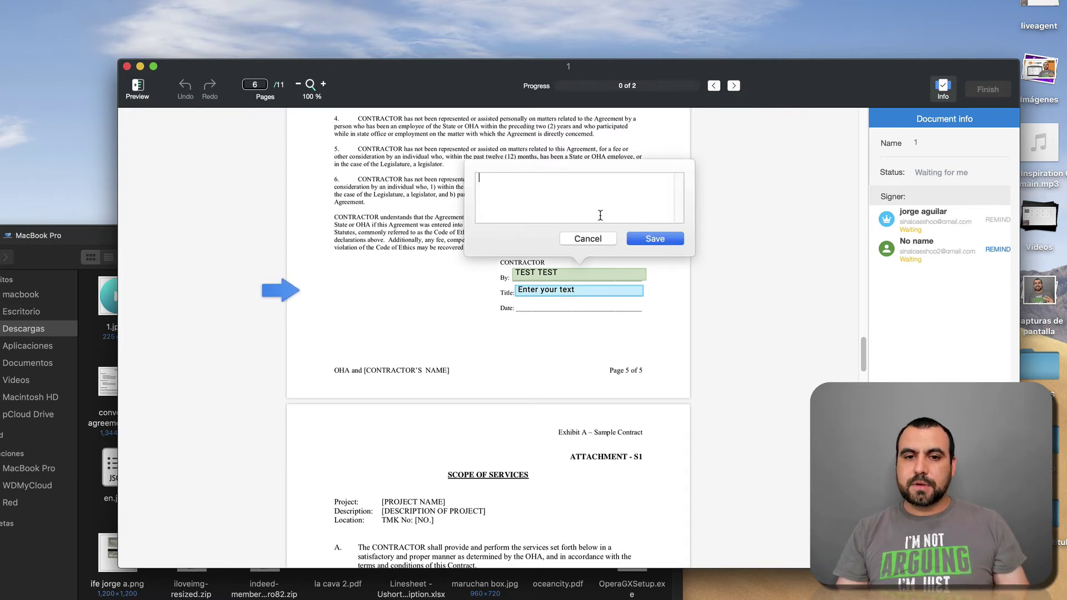
{"action": "left_click", "coordinate": [127, 66]}
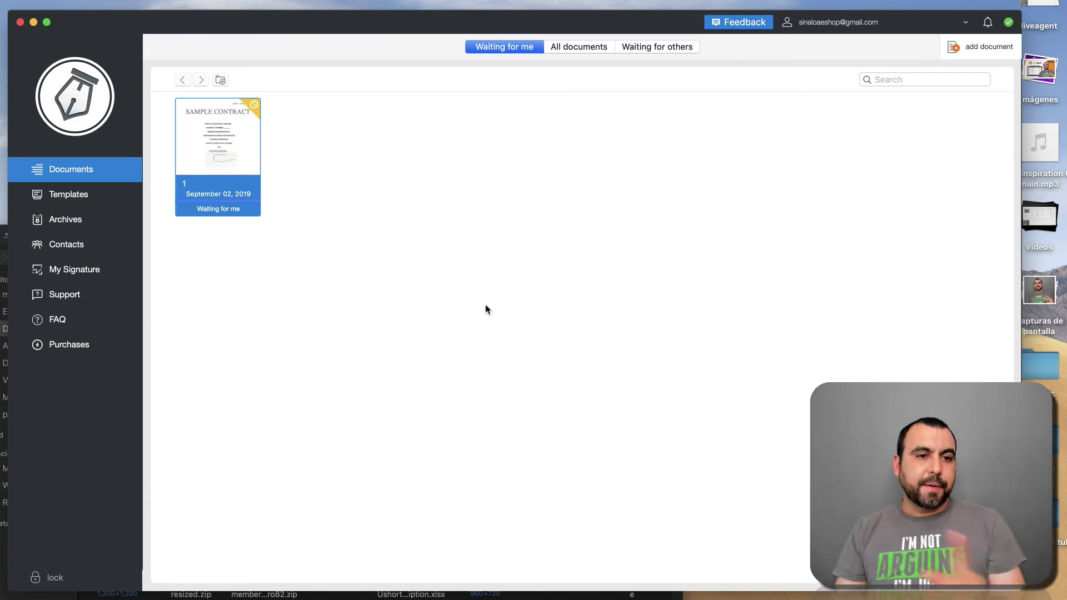
{"action": "left_click", "coordinate": [116, 198]}
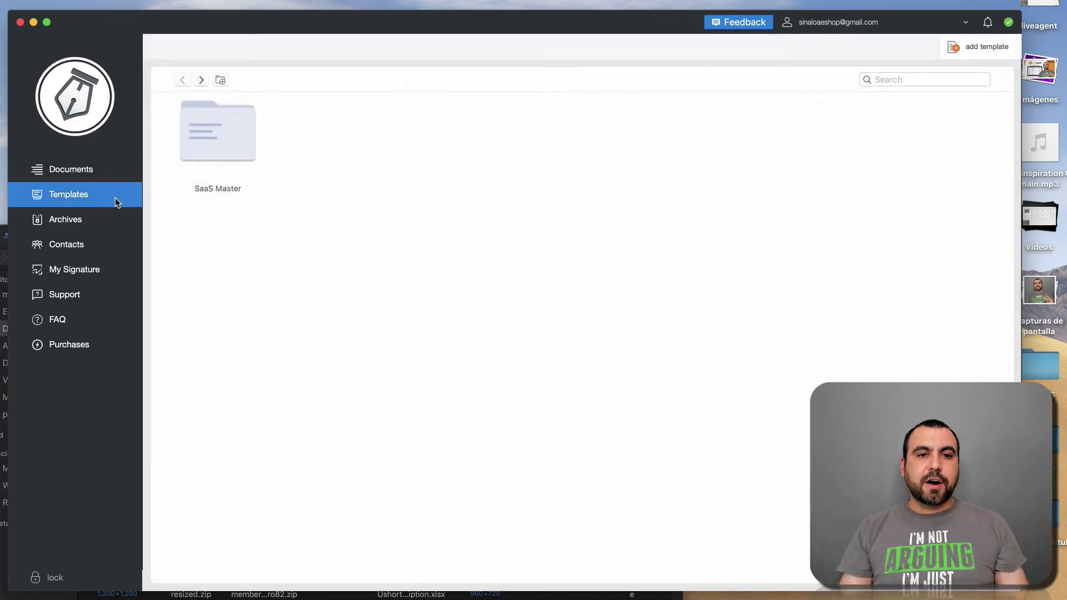
{"action": "double_click", "coordinate": [234, 143]}
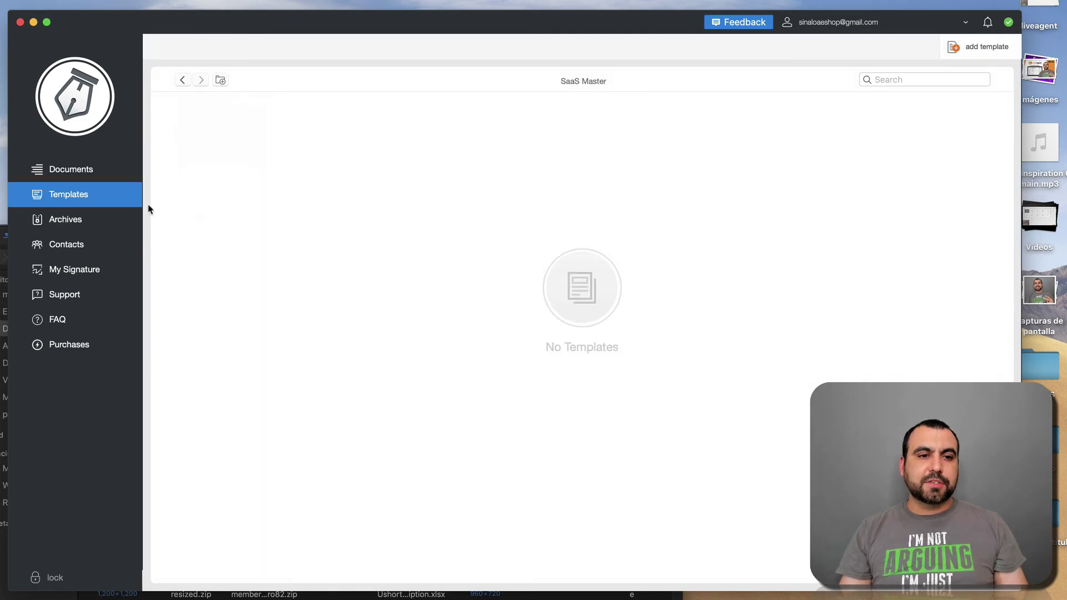
{"action": "left_click", "coordinate": [79, 168]}
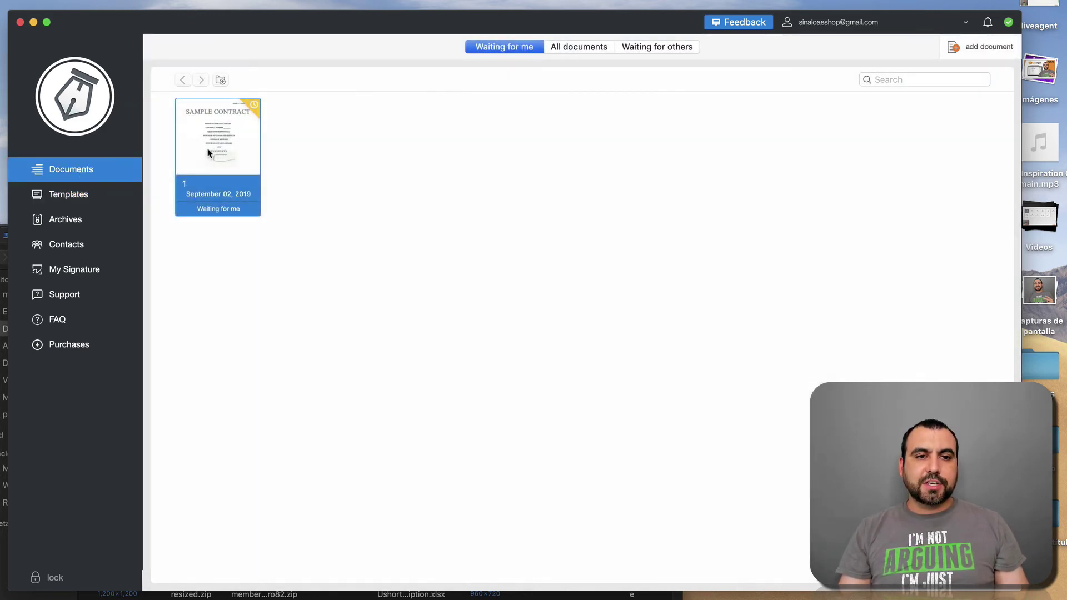
{"action": "right_click", "coordinate": [208, 153]}
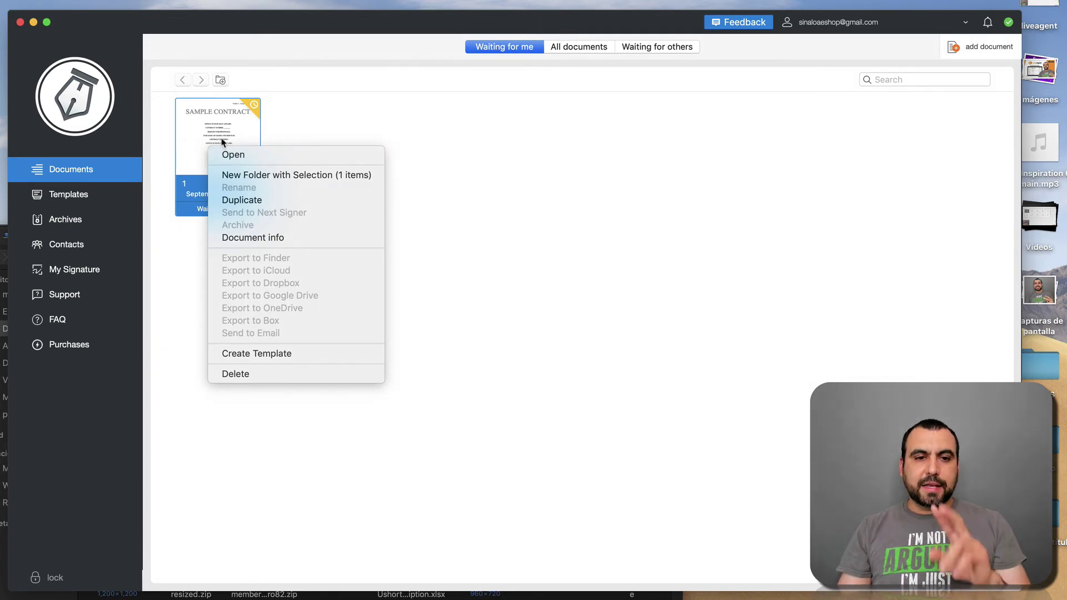
{"action": "left_click", "coordinate": [272, 200]}
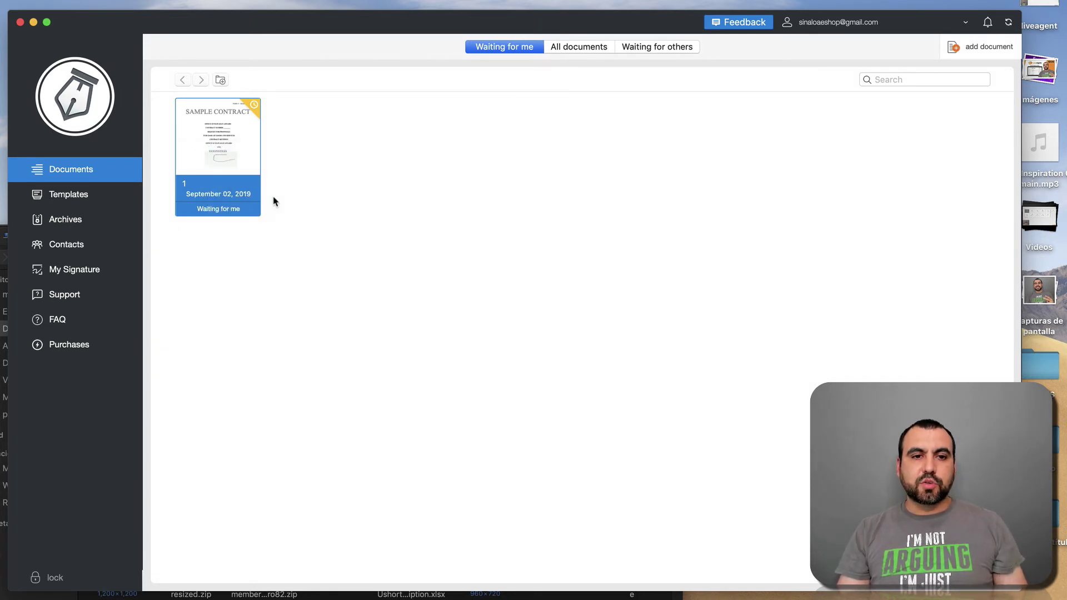
{"action": "left_click", "coordinate": [382, 201]}
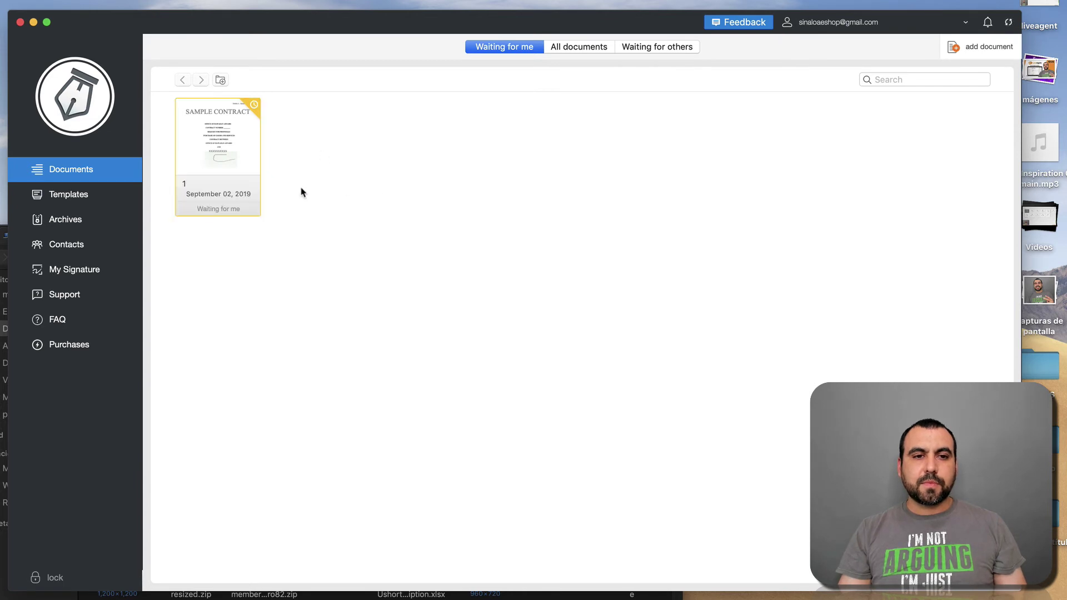
{"action": "left_click", "coordinate": [239, 154]}
{"action": "right_click", "coordinate": [192, 114]}
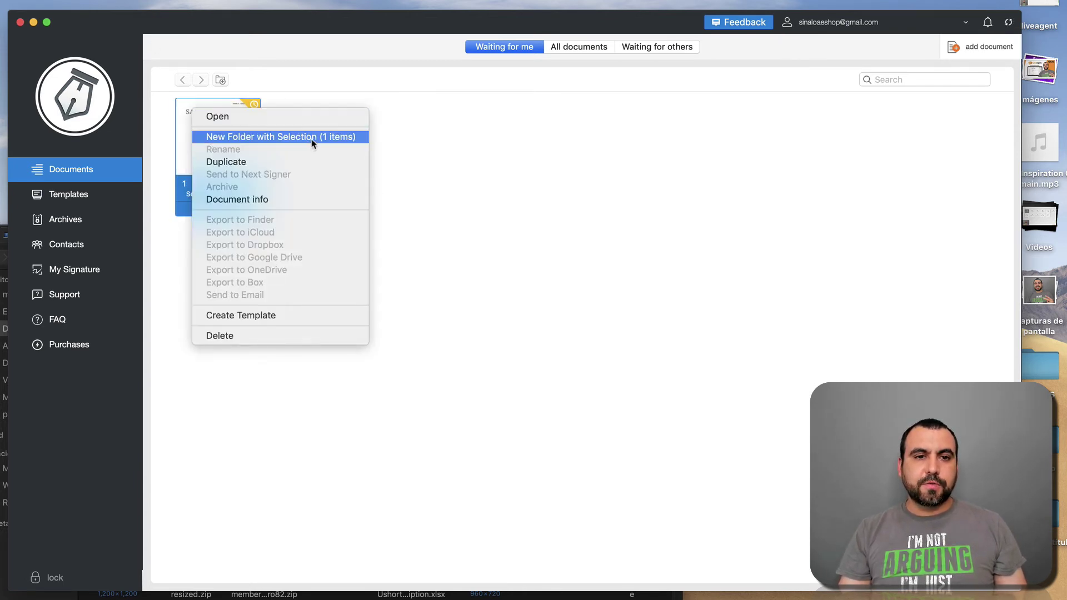
{"action": "left_click", "coordinate": [305, 206]}
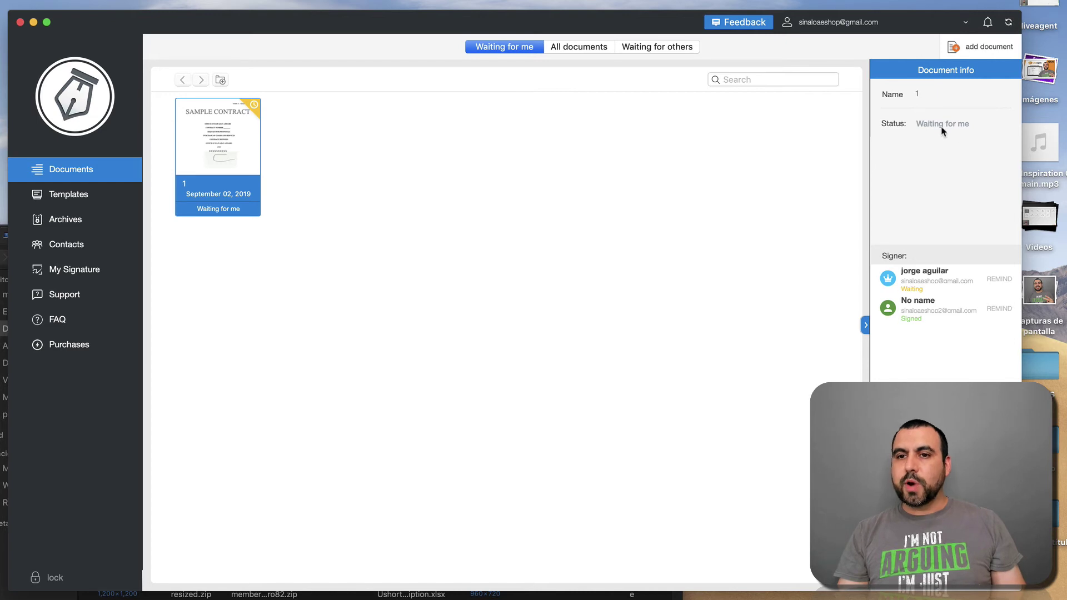
{"action": "left_click", "coordinate": [636, 191]}
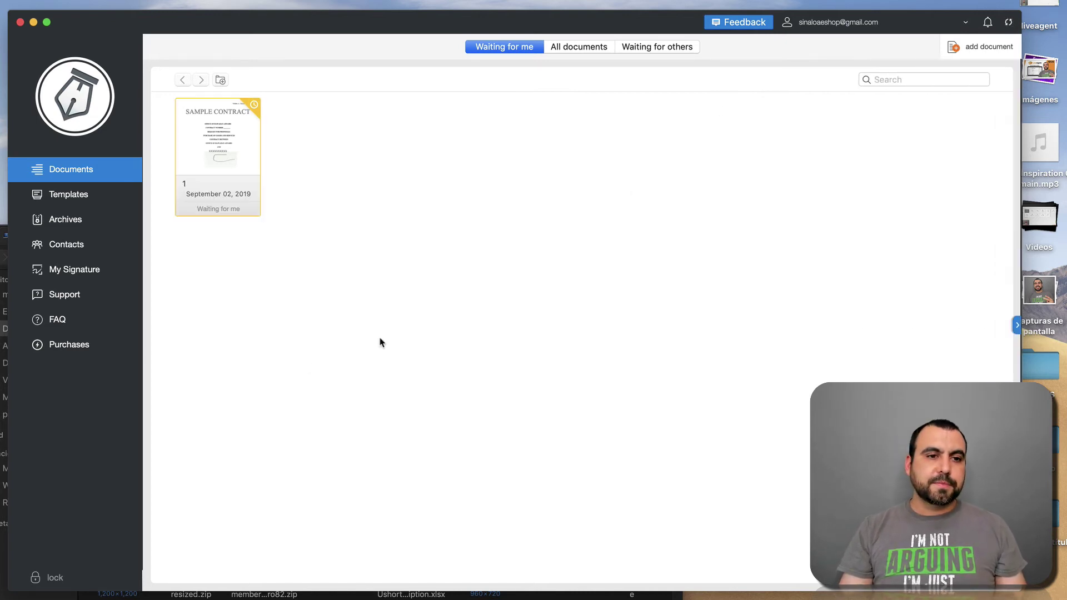
{"action": "left_click", "coordinate": [111, 195]}
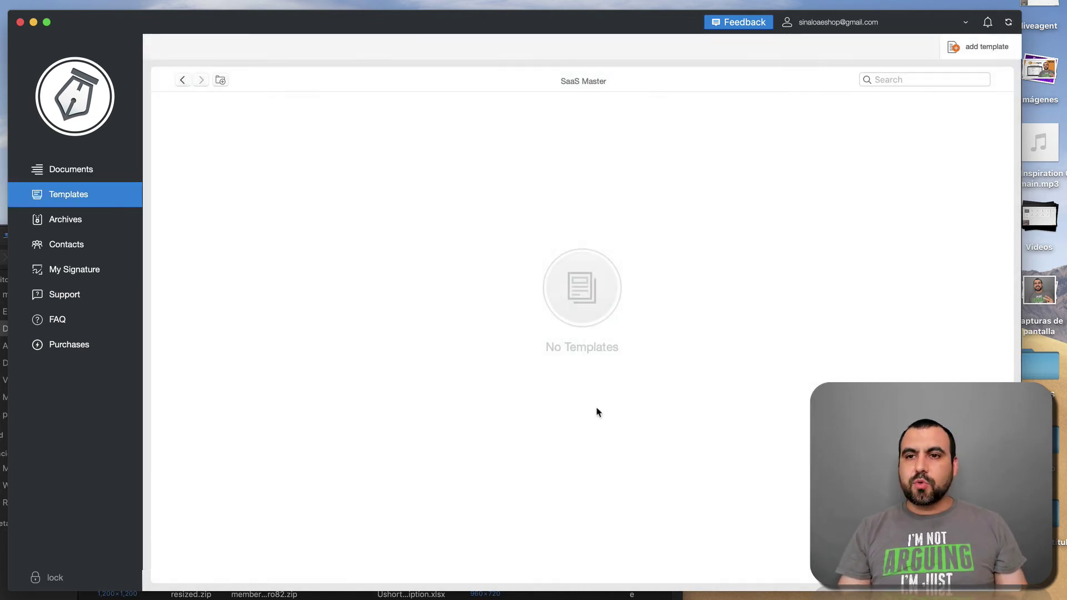
{"action": "left_click", "coordinate": [63, 222]}
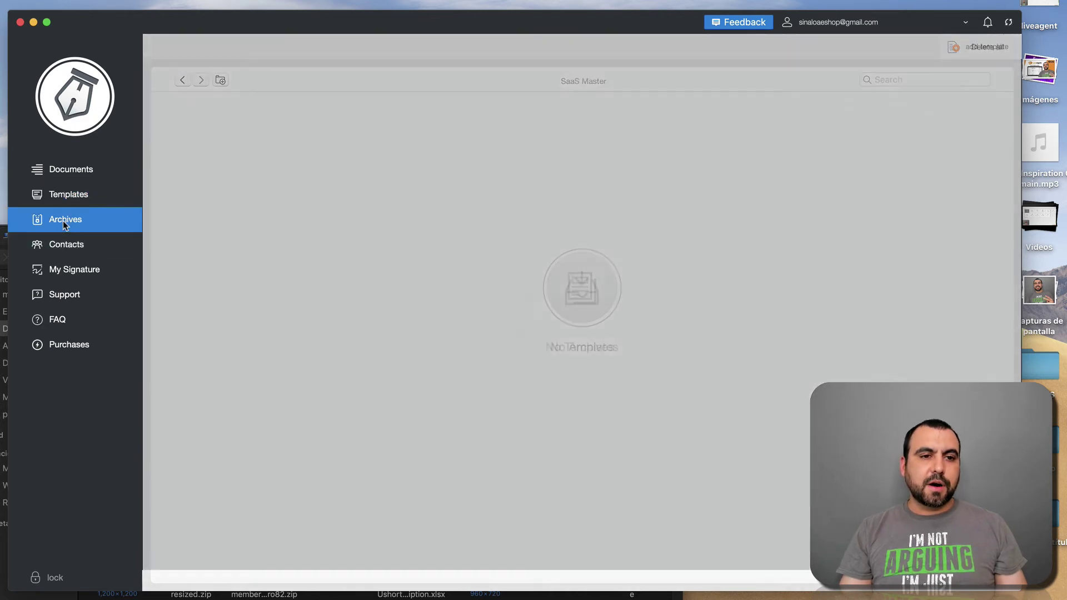
{"action": "left_click", "coordinate": [81, 250]}
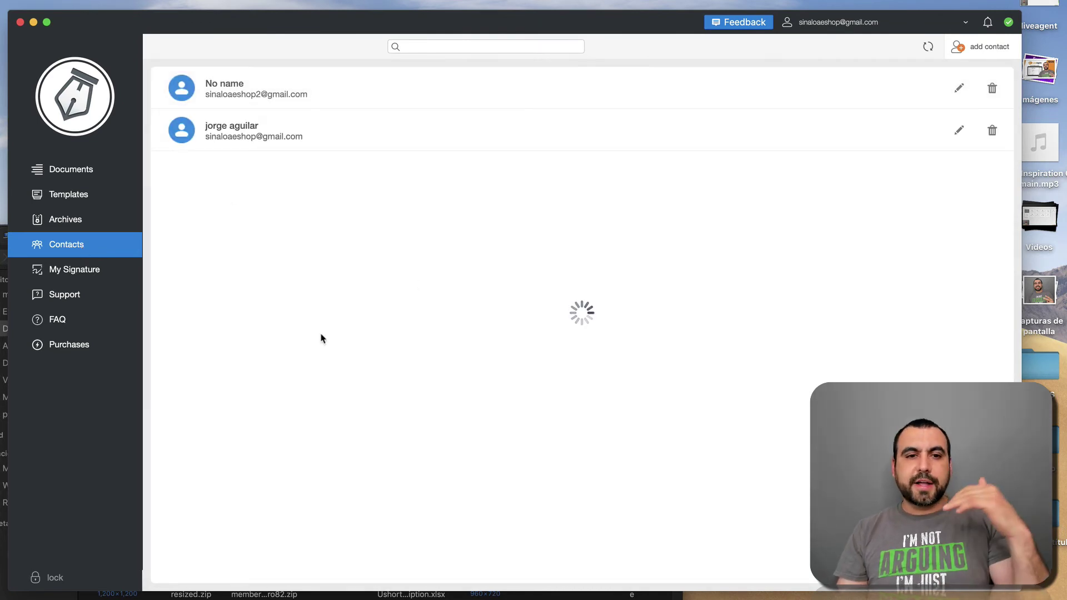
{"action": "left_click", "coordinate": [84, 275]}
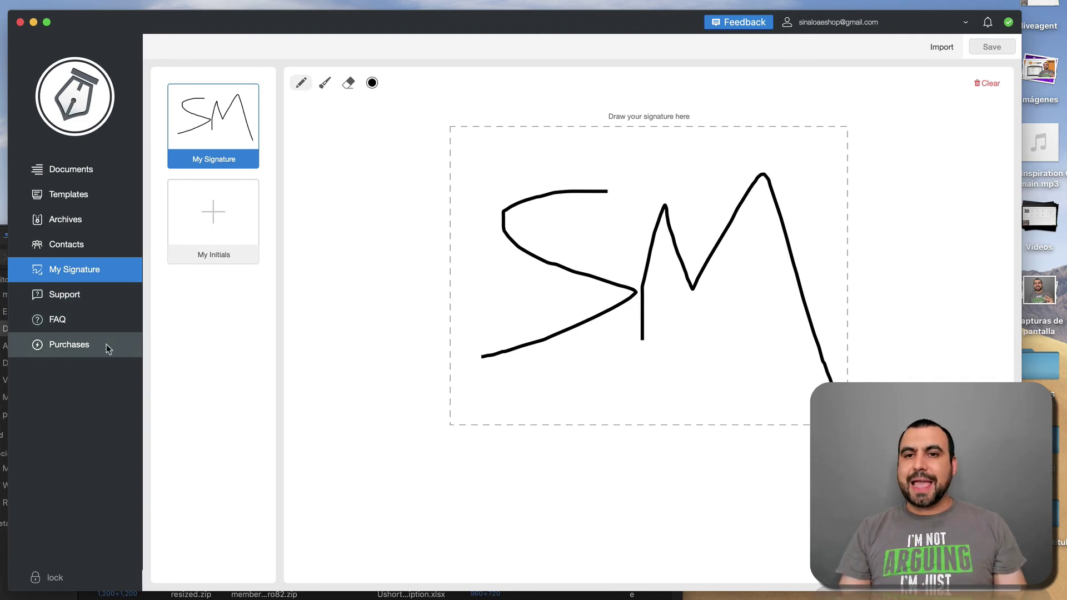
Step: Reload the KeepSolid Sign web app in Opera and sign in with the autofilled credentials
{"action": "left_click", "coordinate": [101, 169]}
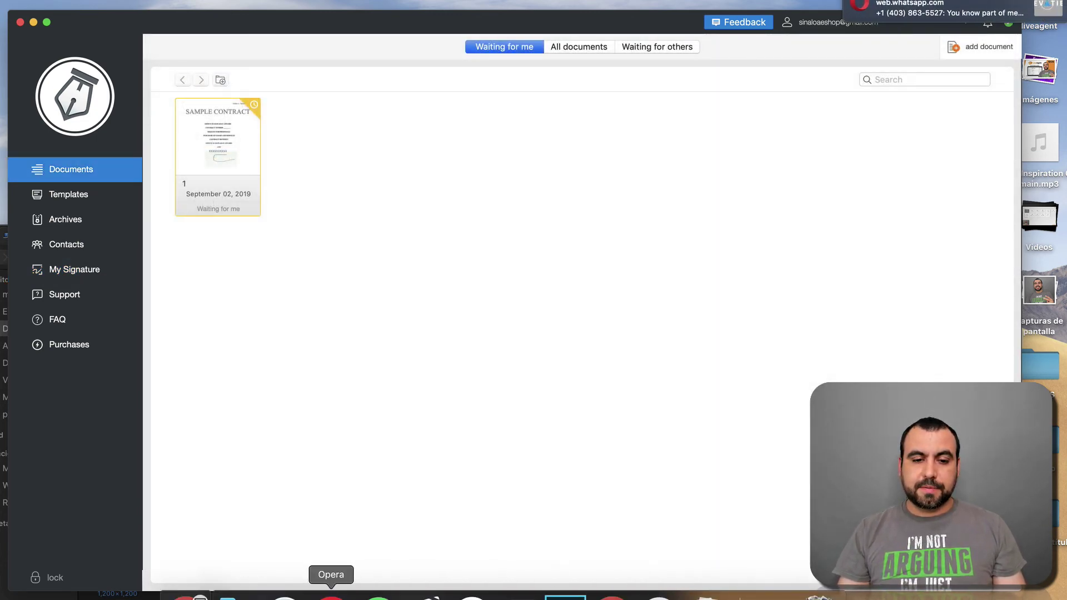
{"action": "left_click", "coordinate": [332, 597]}
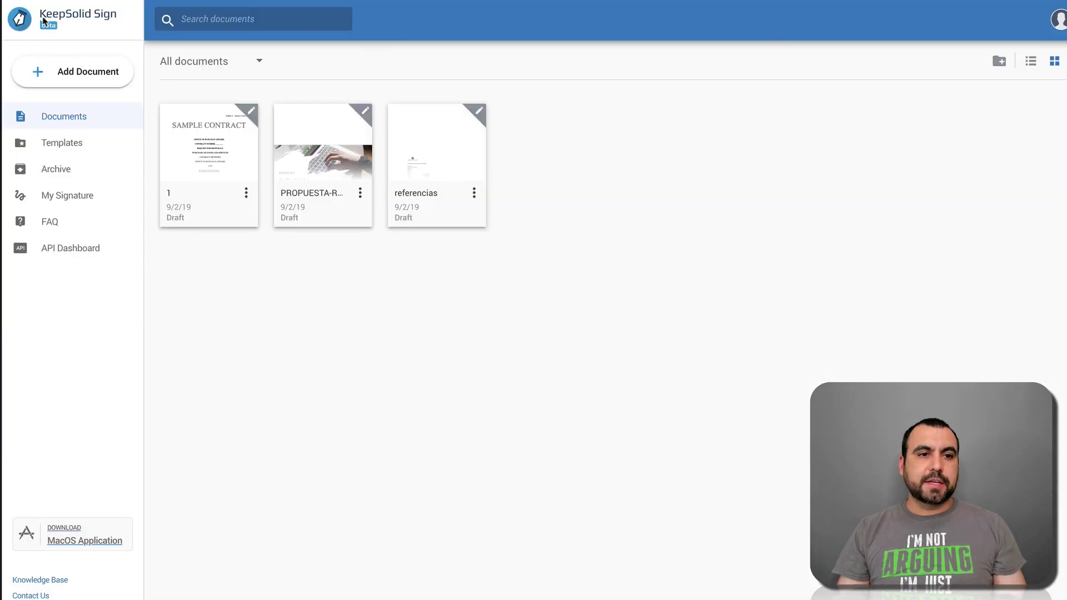
{"action": "left_click", "coordinate": [336, 220]}
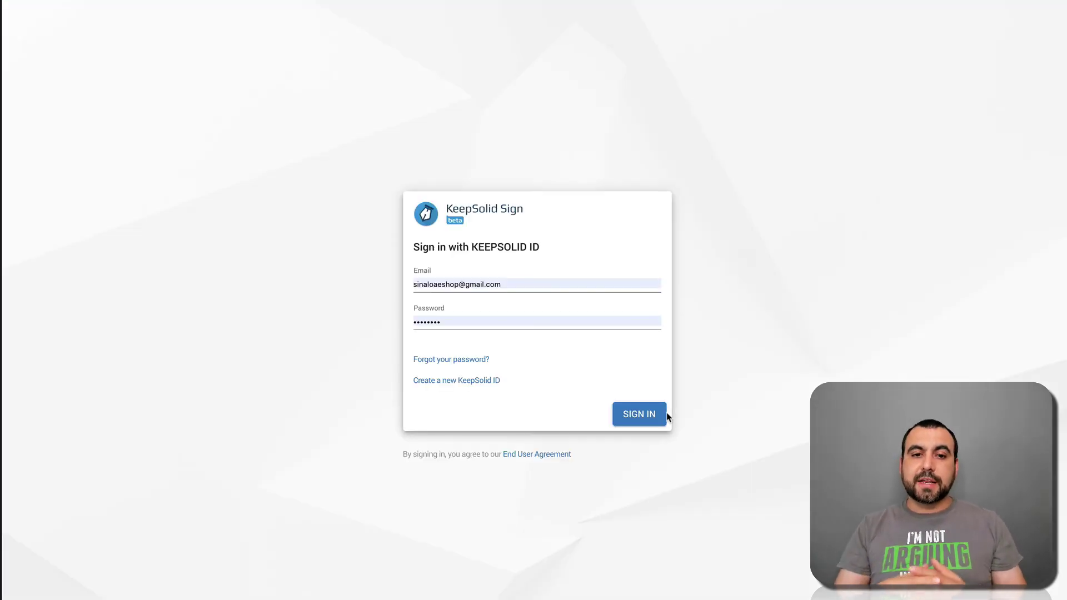
{"action": "left_click", "coordinate": [635, 411]}
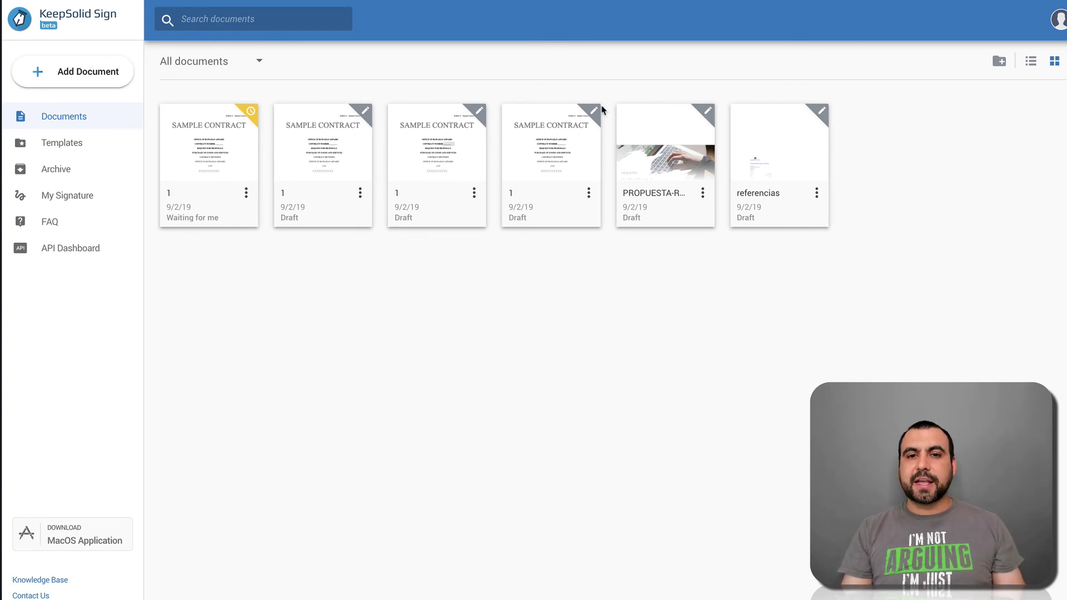
Step: Open the contract waiting for my signature from its options menu
{"action": "left_click", "coordinate": [220, 137]}
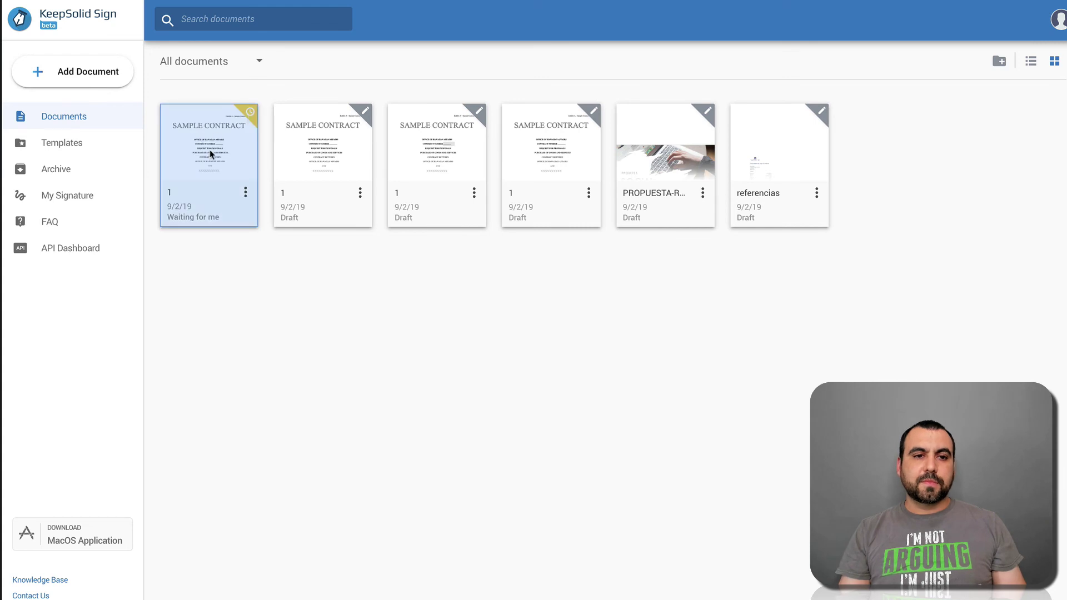
{"action": "left_click", "coordinate": [247, 199]}
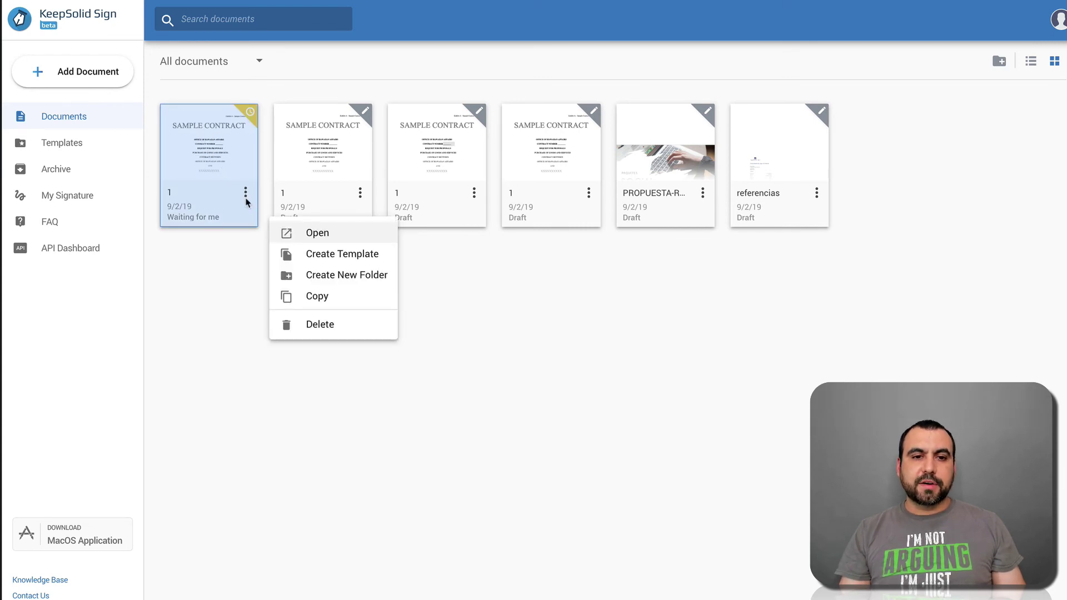
{"action": "left_click", "coordinate": [347, 240]}
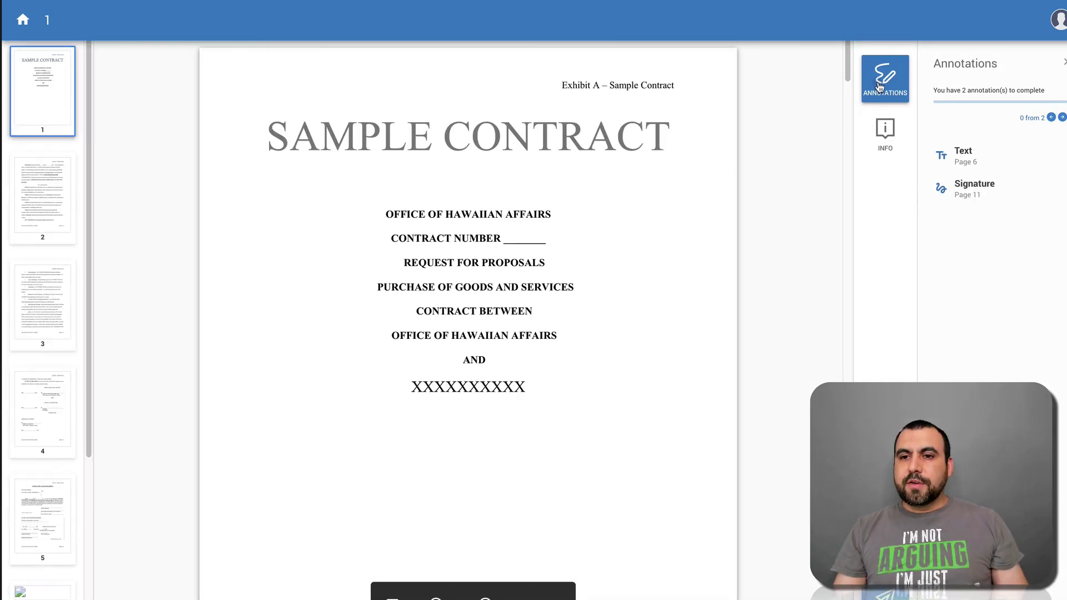
Step: Fill page 6's Title field with 'xzvcxzvzxvxzcv', save it, and move to page 11's signature
{"action": "left_click", "coordinate": [959, 156]}
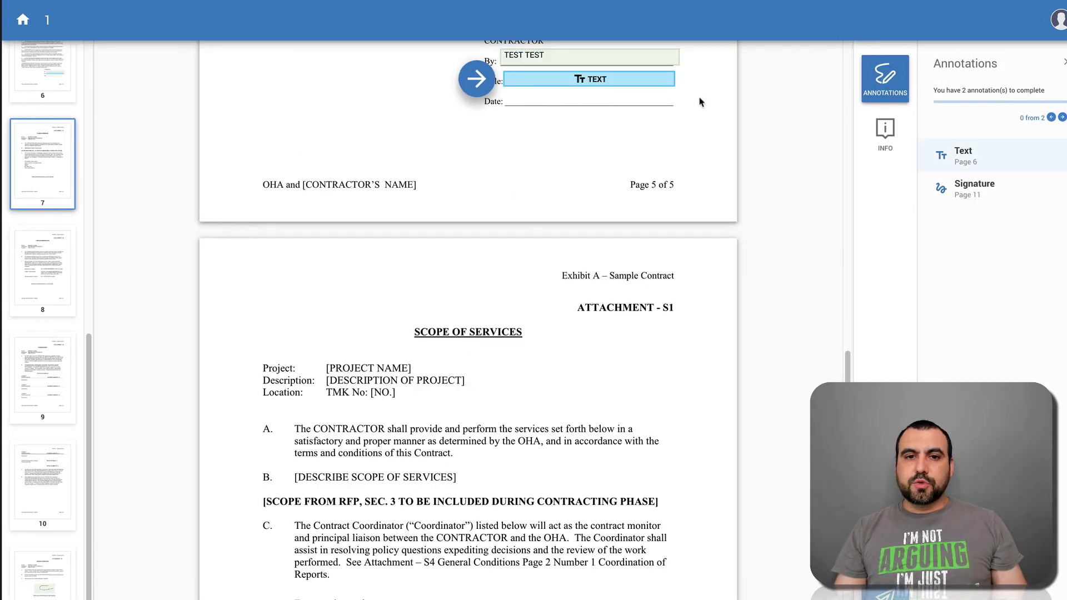
{"action": "left_click", "coordinate": [622, 90]}
{"action": "type", "text": "xzvcxzvzxvxzcv"}
{"action": "left_click", "coordinate": [566, 56]}
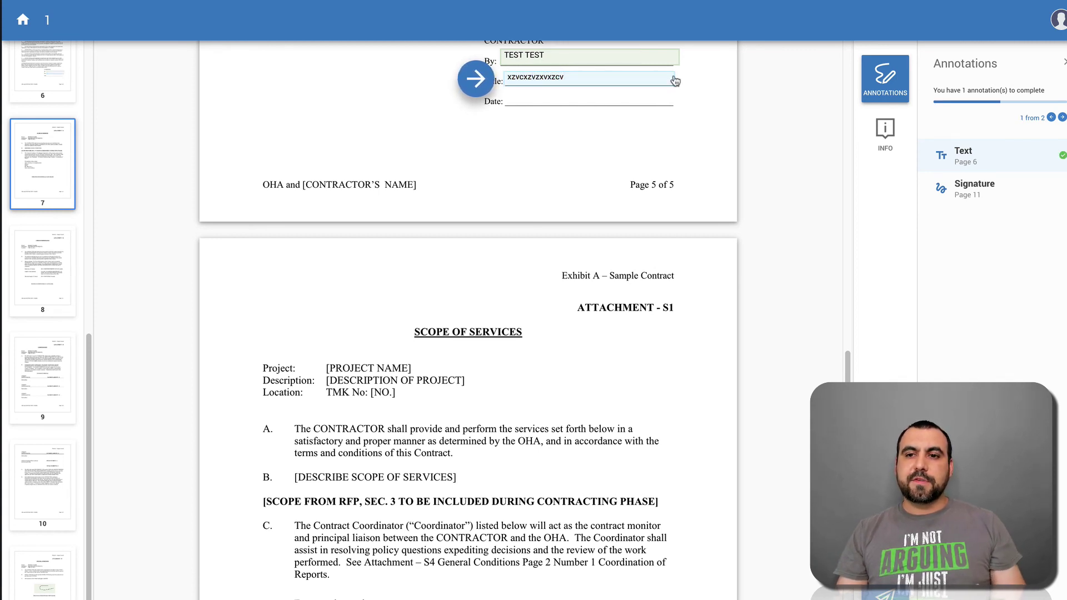
{"action": "left_click", "coordinate": [960, 190]}
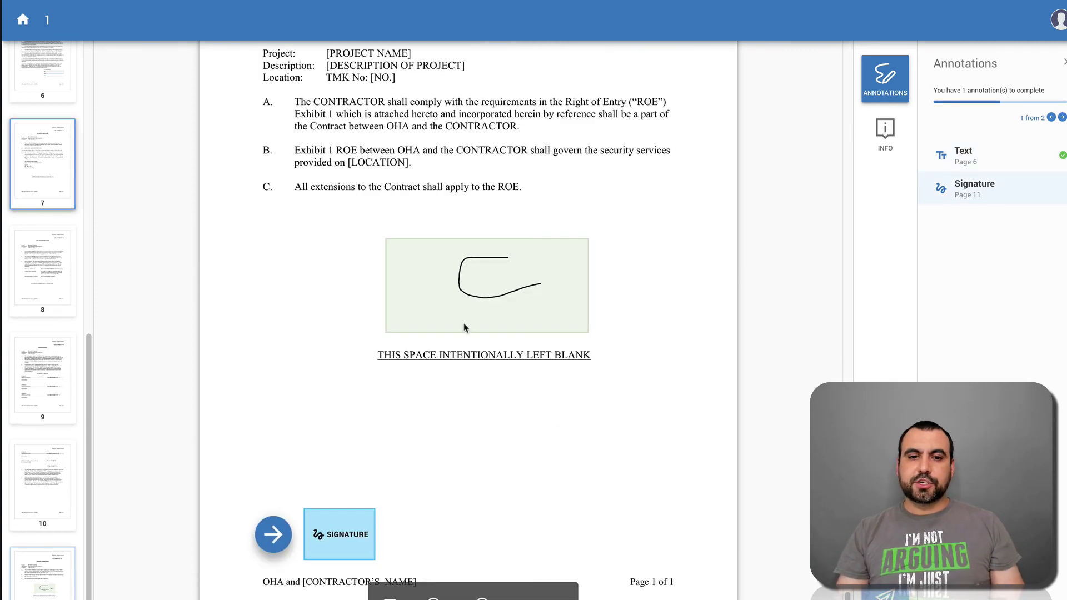
Step: Apply the saved signature to page 11's SIGNATURE field
{"action": "left_click", "coordinate": [359, 532]}
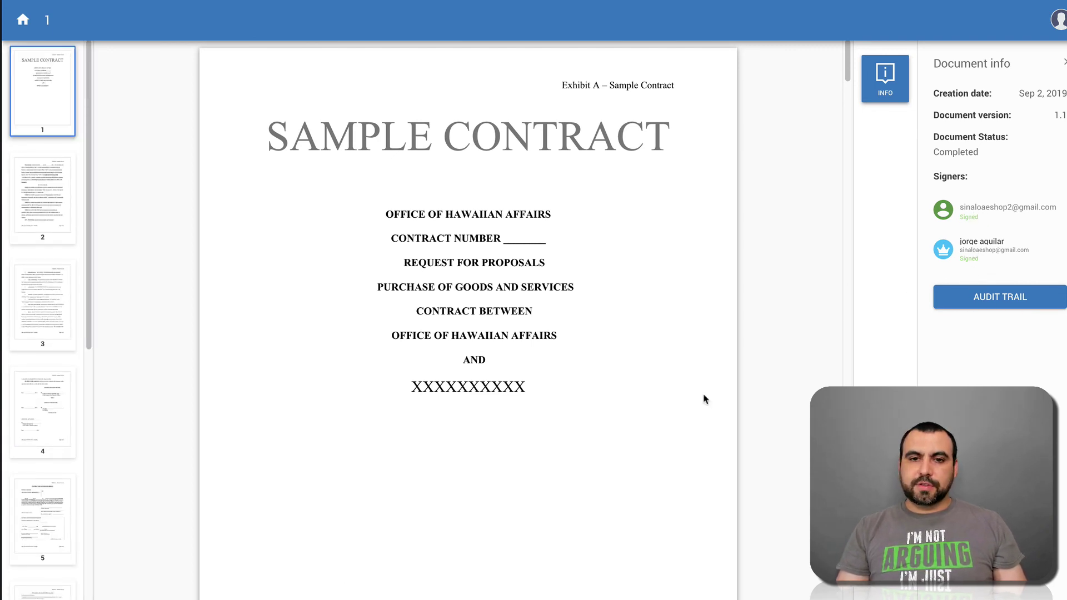
Step: Scroll through contract 1 to page 11 to check the drawn and "SM" signatures
{"action": "scroll", "coordinate": [704, 399], "scroll_direction": "down", "scroll_amount": 20}
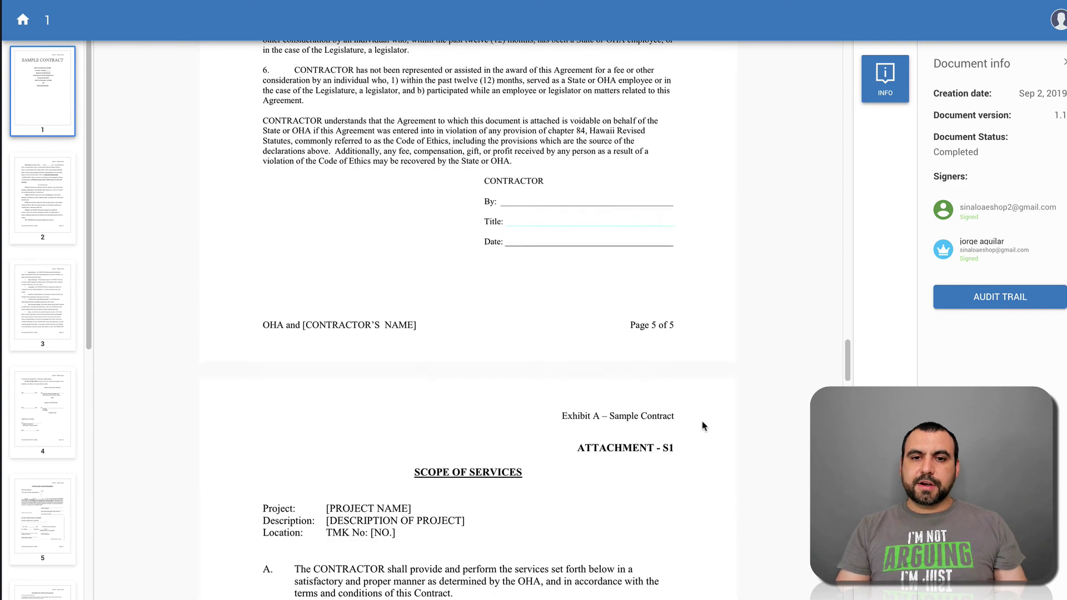
{"action": "scroll", "coordinate": [703, 426], "scroll_direction": "down", "scroll_amount": 20}
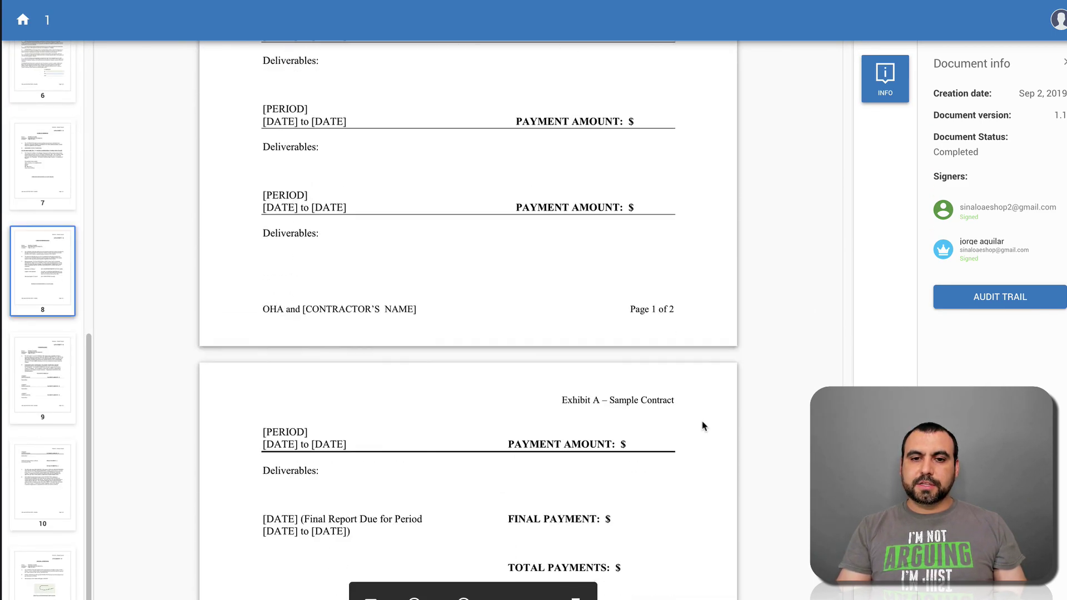
{"action": "scroll", "coordinate": [704, 426], "scroll_direction": "down", "scroll_amount": 20}
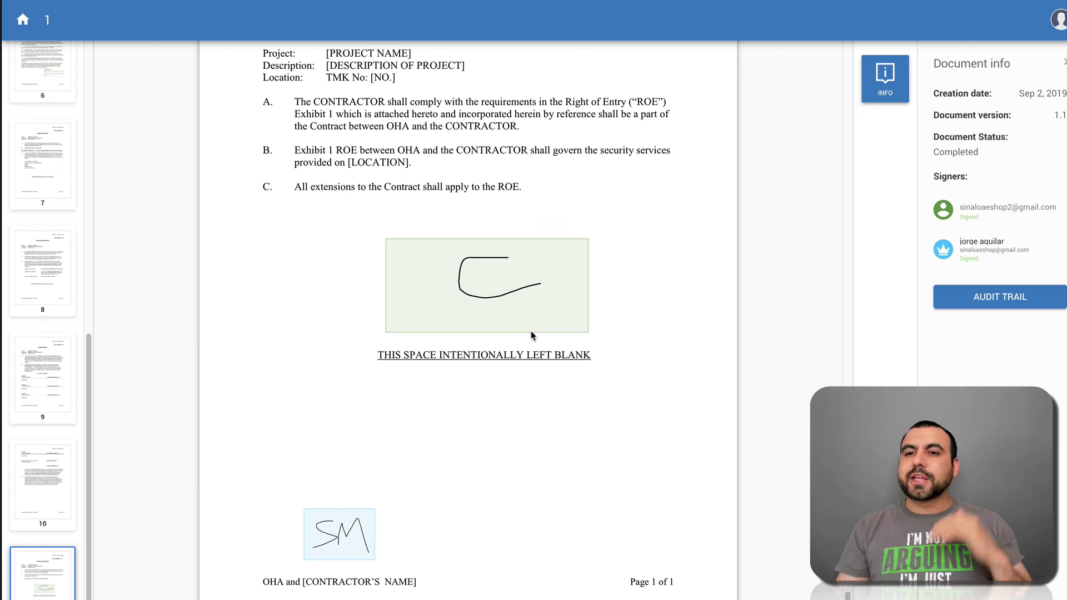
{"action": "scroll", "coordinate": [532, 336], "scroll_direction": "up", "scroll_amount": 9}
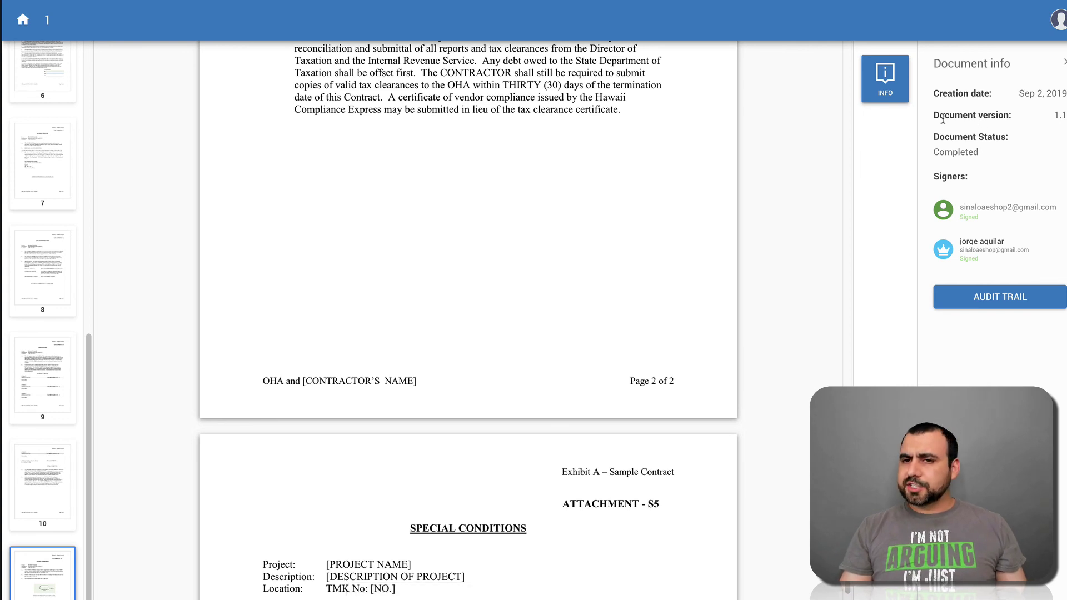
{"action": "left_click_drag", "start_coordinate": [943, 119], "coordinate": [1019, 124]}
{"action": "left_click", "coordinate": [1018, 123]}
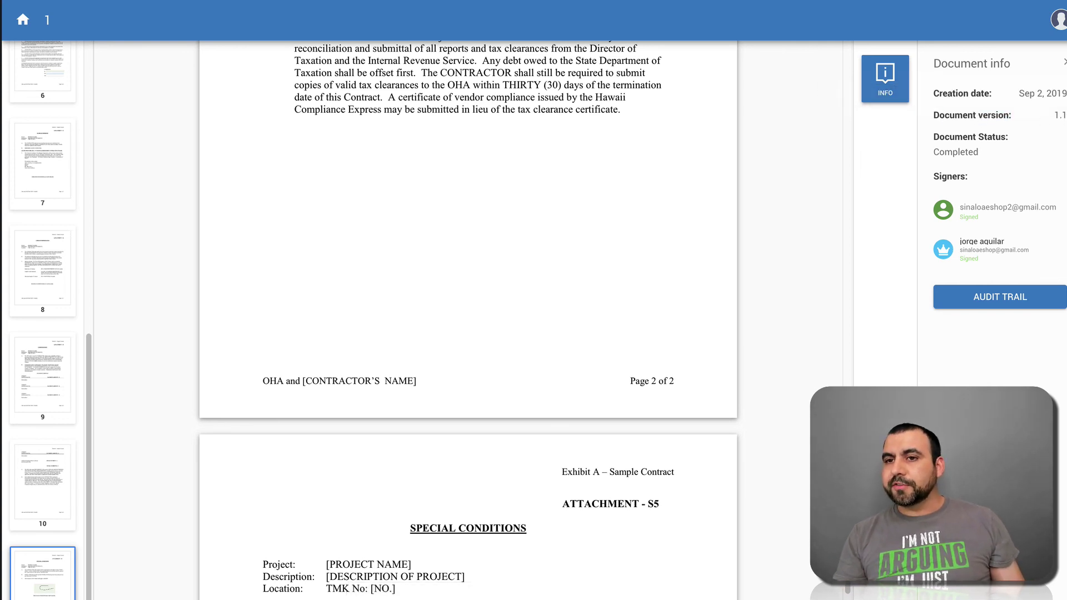